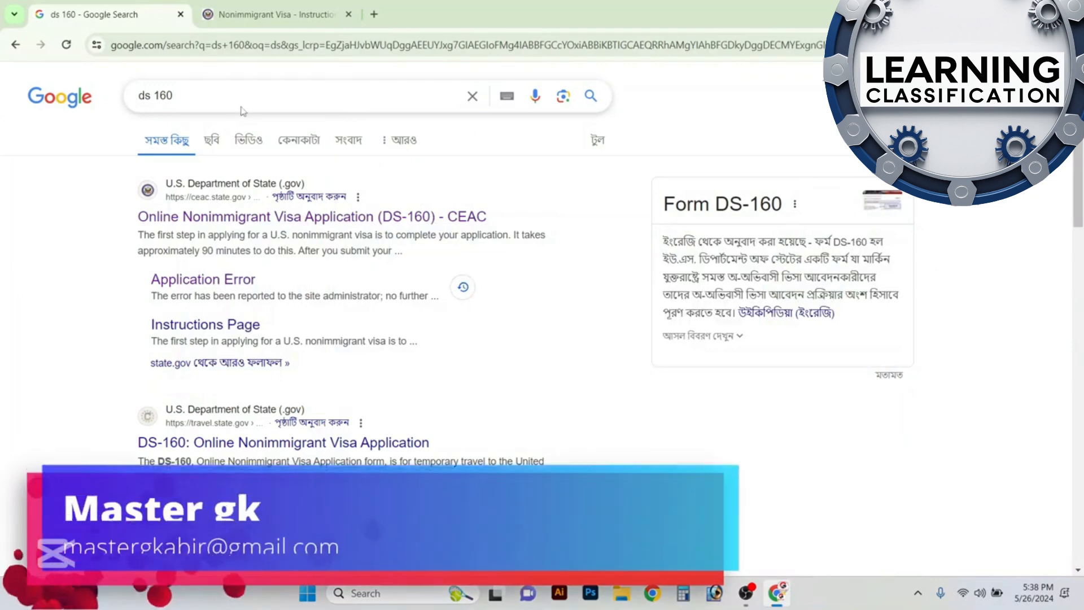
Open the Online Nonimmigrant Visa Application (DS-160) - CEAC page from the "ds 160" search results
click(200, 97)
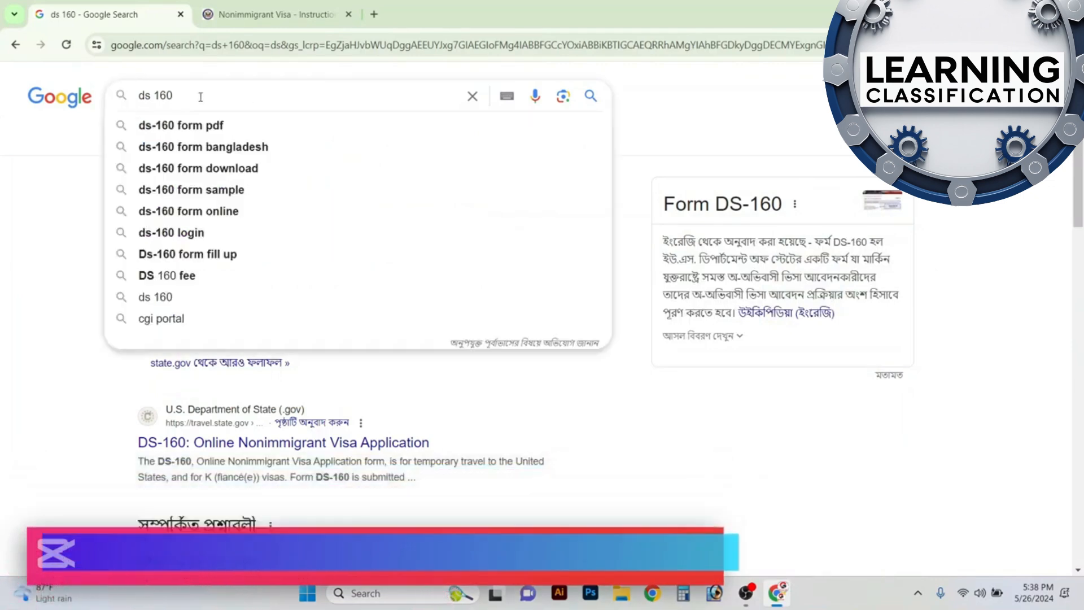
click(678, 102)
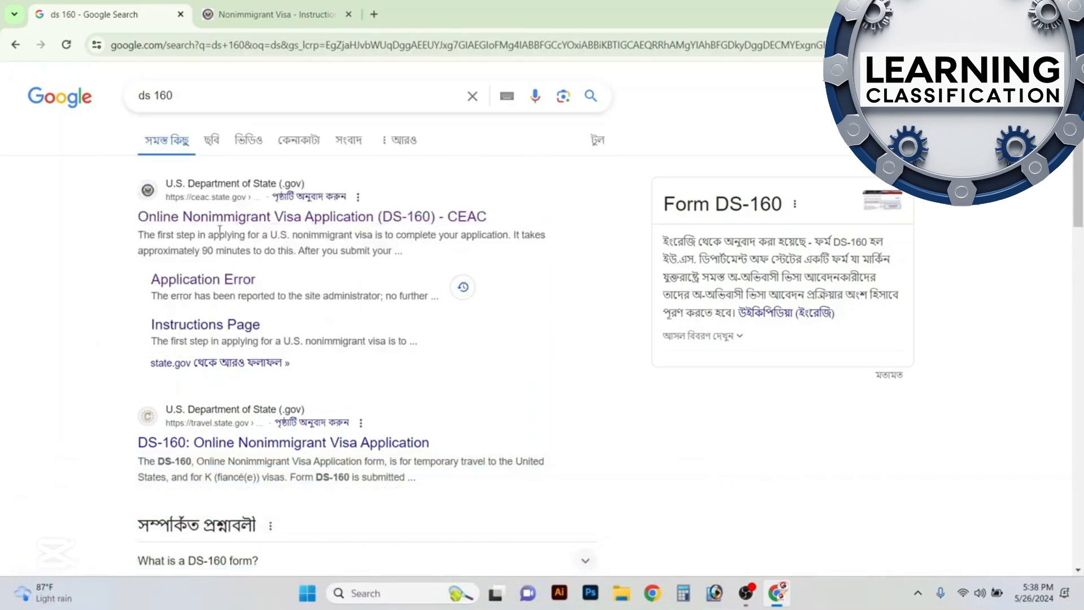
click(344, 220)
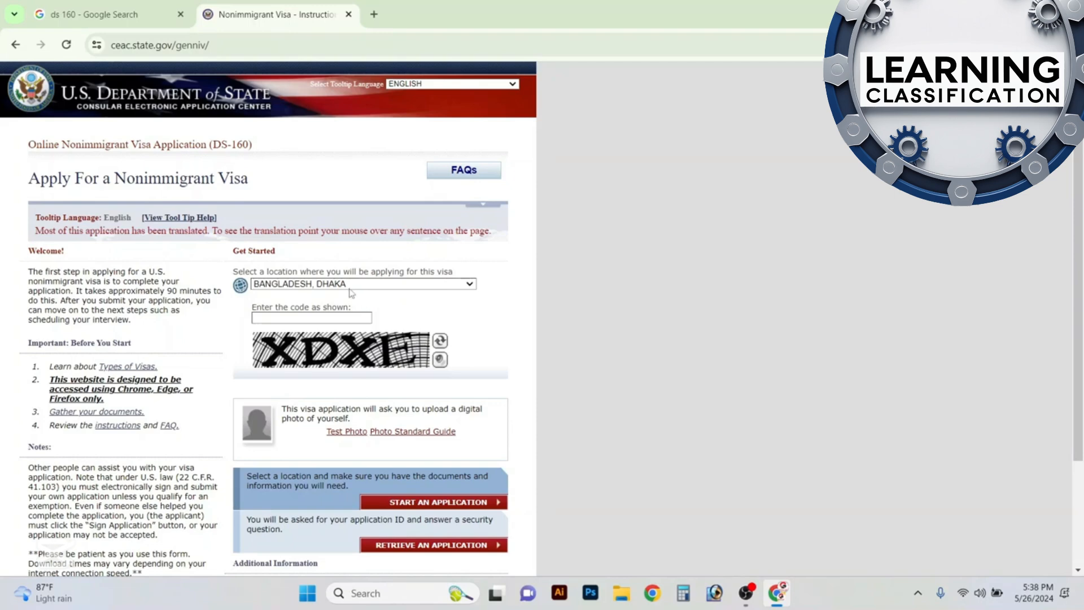
Enter the captcha code as shown and start a new application for the BANGLADESH, DHAKA location
click(324, 320)
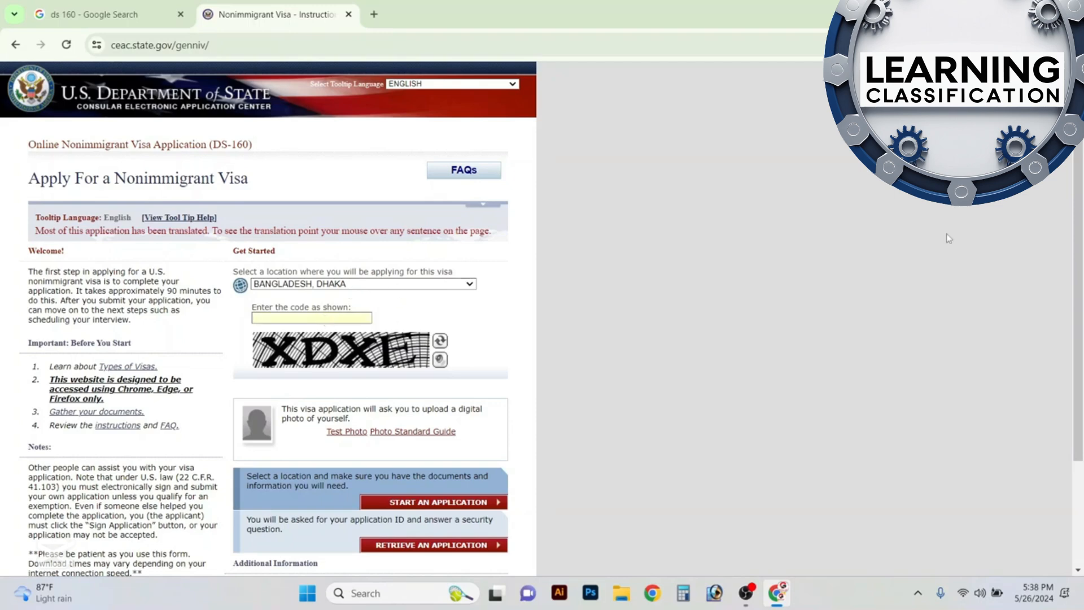
text(XDXE)
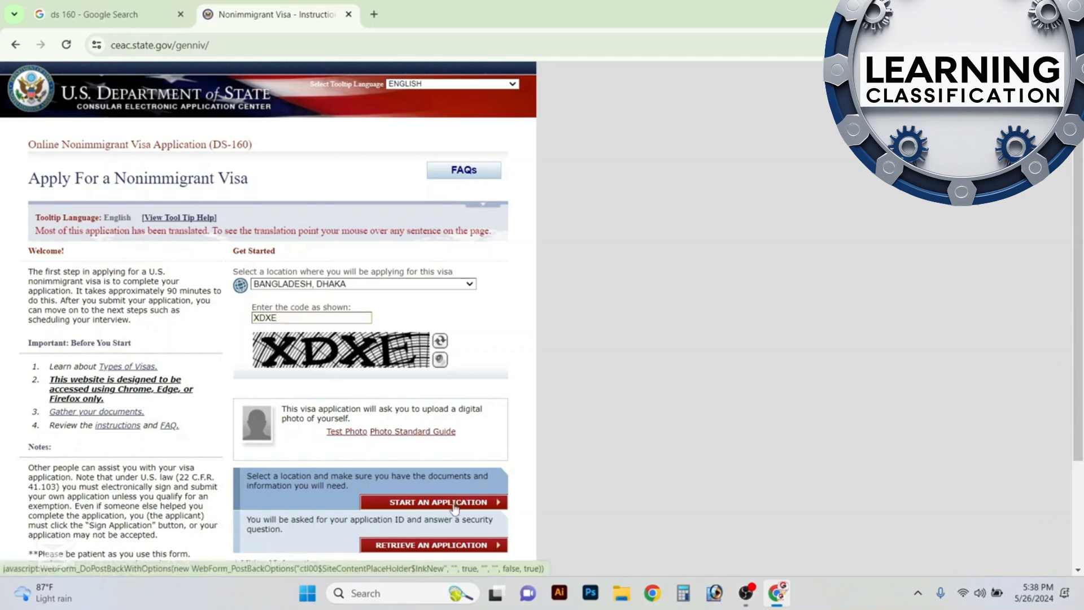
click(455, 504)
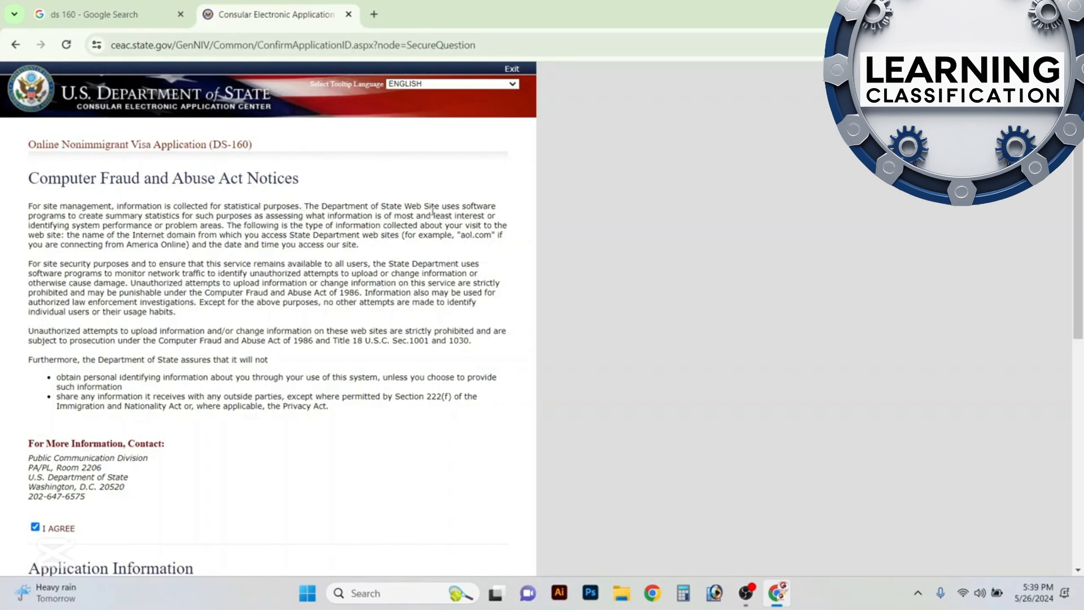
Choose the security question "IN WHAT CITY OR TOWN WAS YOUR FIRST JOB?", fill in the security answer and continue to the application form
scroll(433, 210, down, 3)
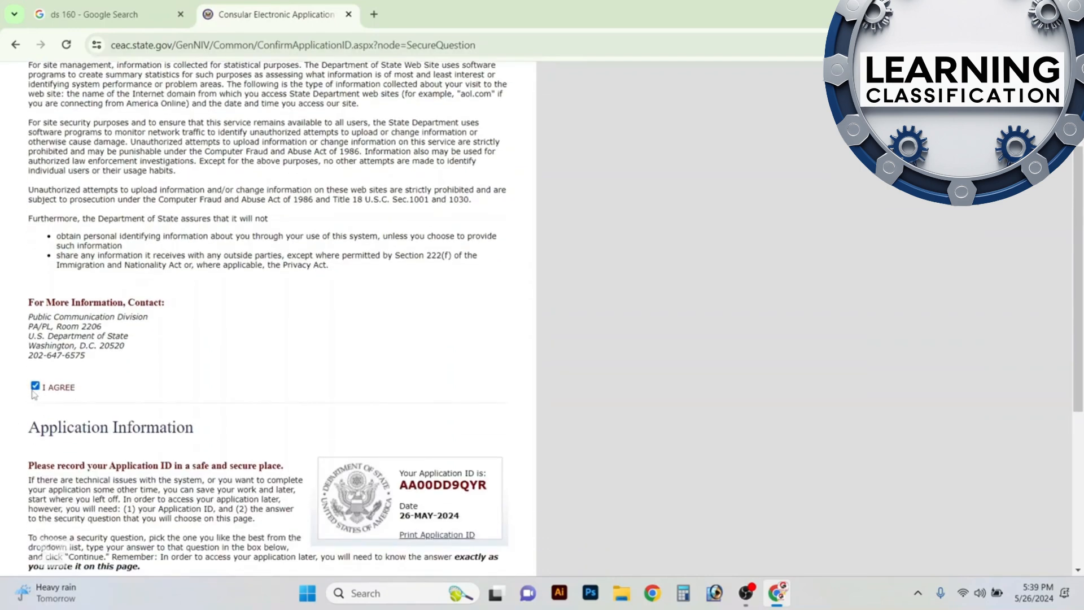
scroll(158, 373, down, 5)
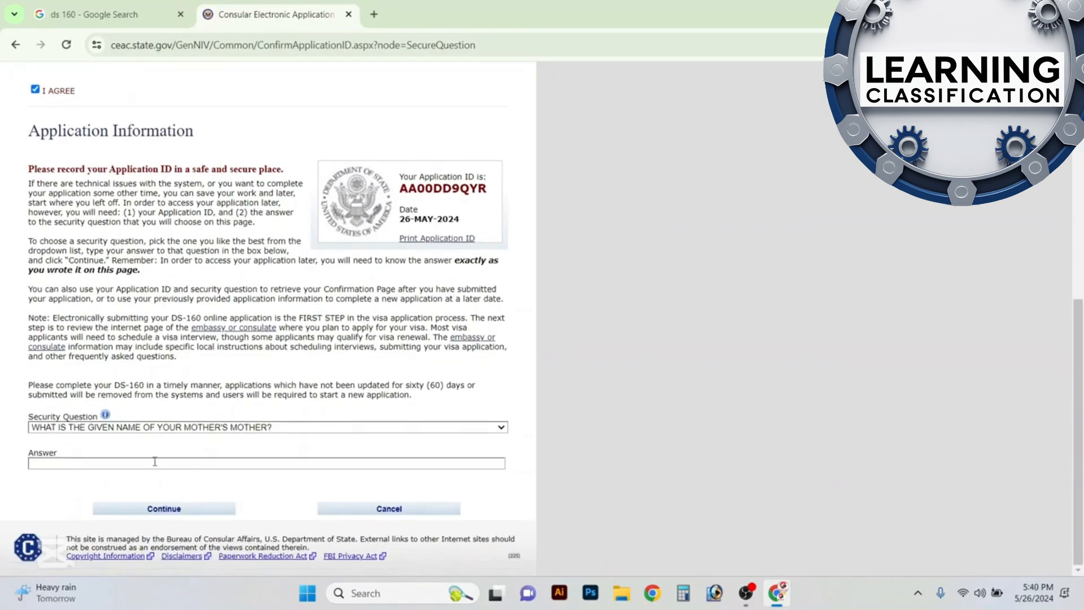
click(216, 429)
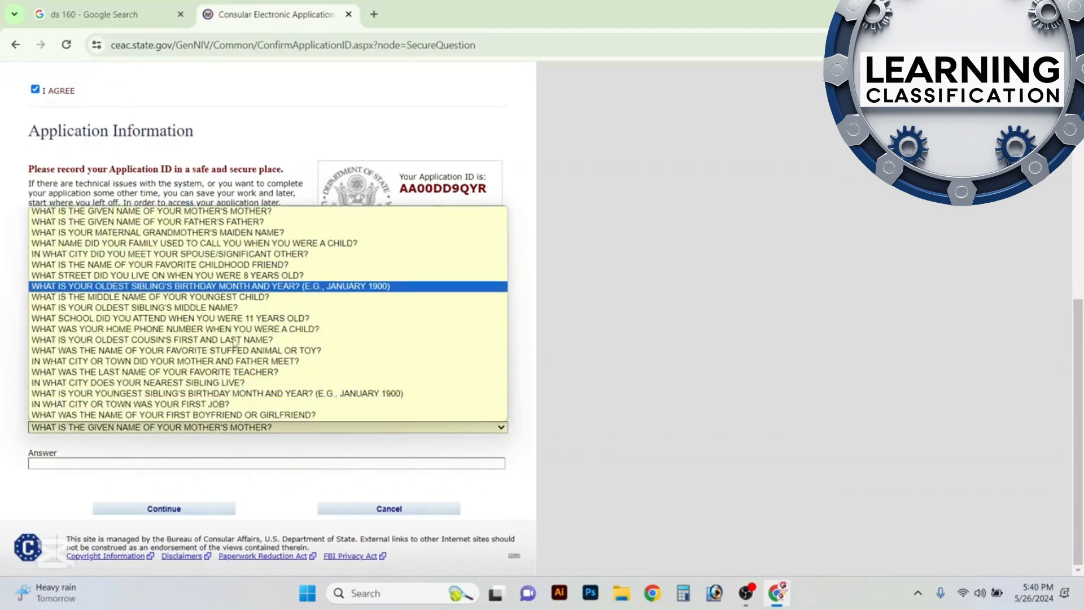
click(218, 404)
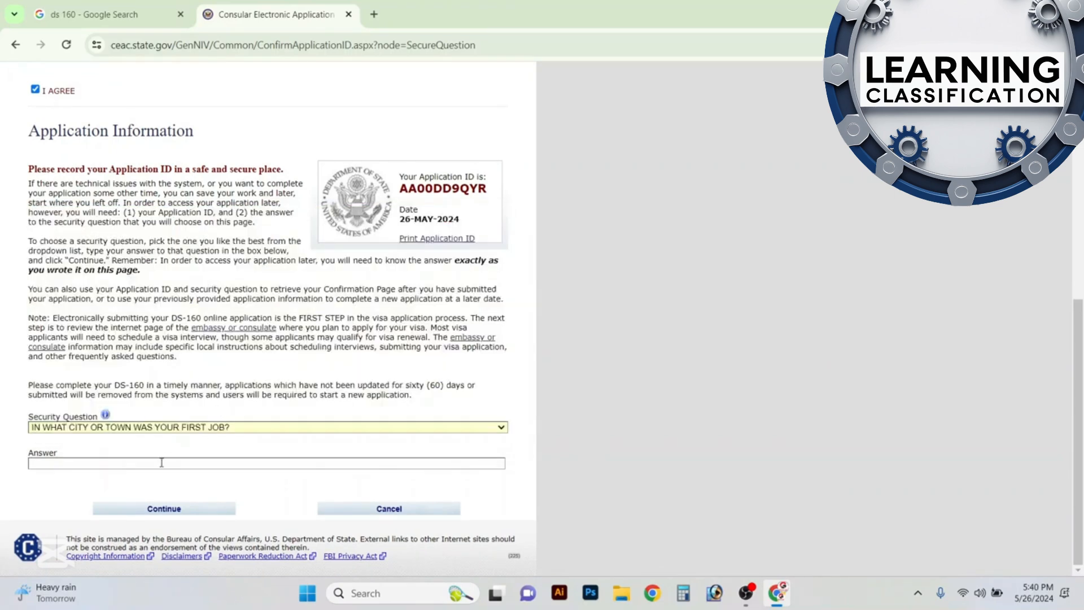
click(169, 463)
click(118, 491)
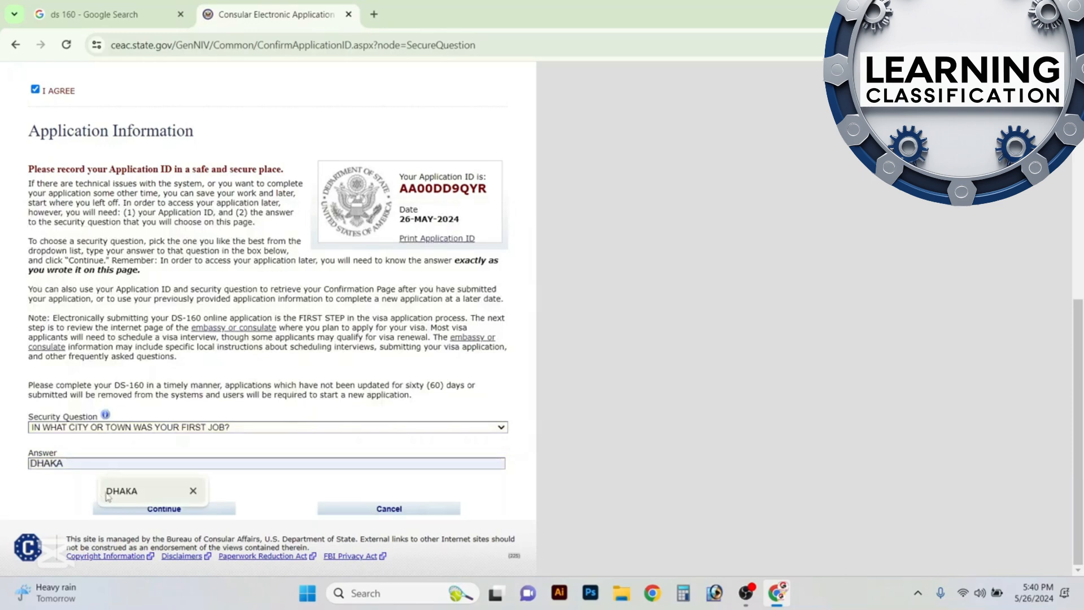
click(186, 513)
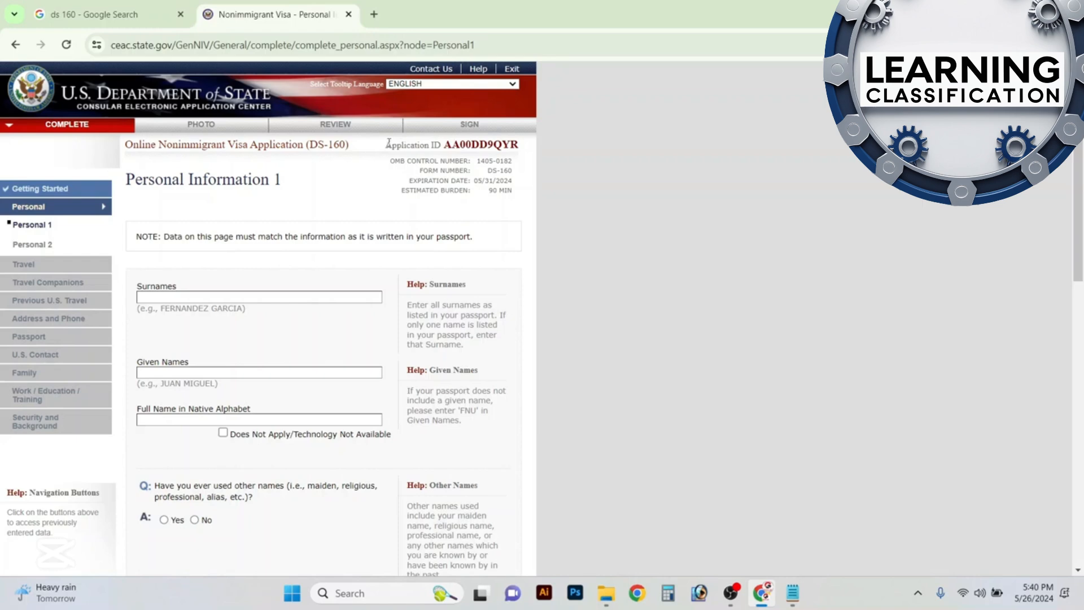
Copy the Application ID text from the form header and paste it above "USA Portal" in the Notepad USA file
drag(389, 143, 520, 146)
click(521, 147)
triple_click(520, 144)
right_click(520, 144)
click(549, 160)
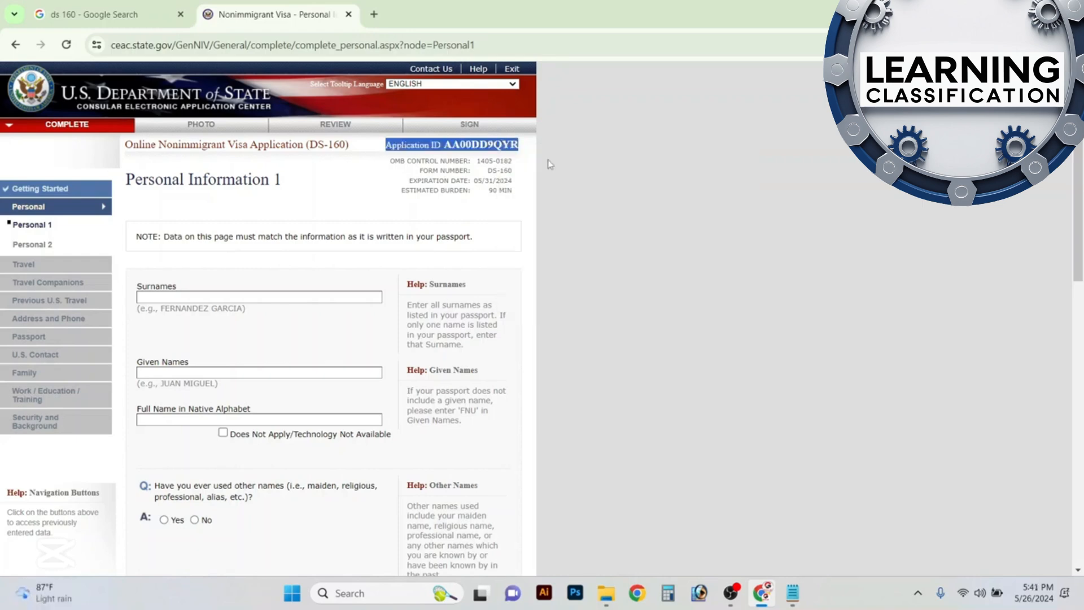
key(alt+Tab)
key(Return)
key(Return)
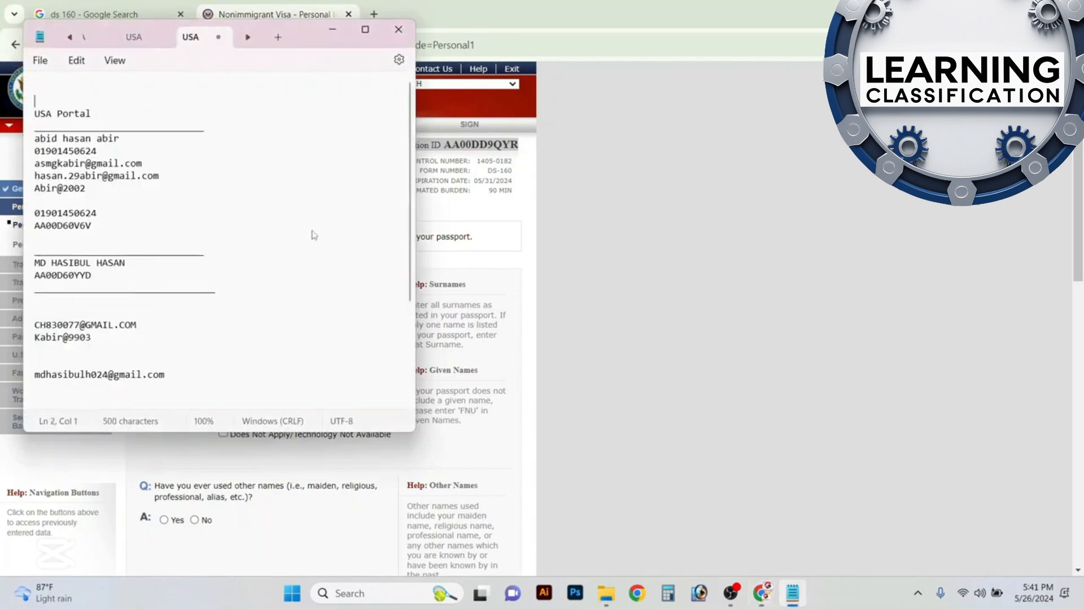
key(Up)
key(Up)
key(ctrl+v)
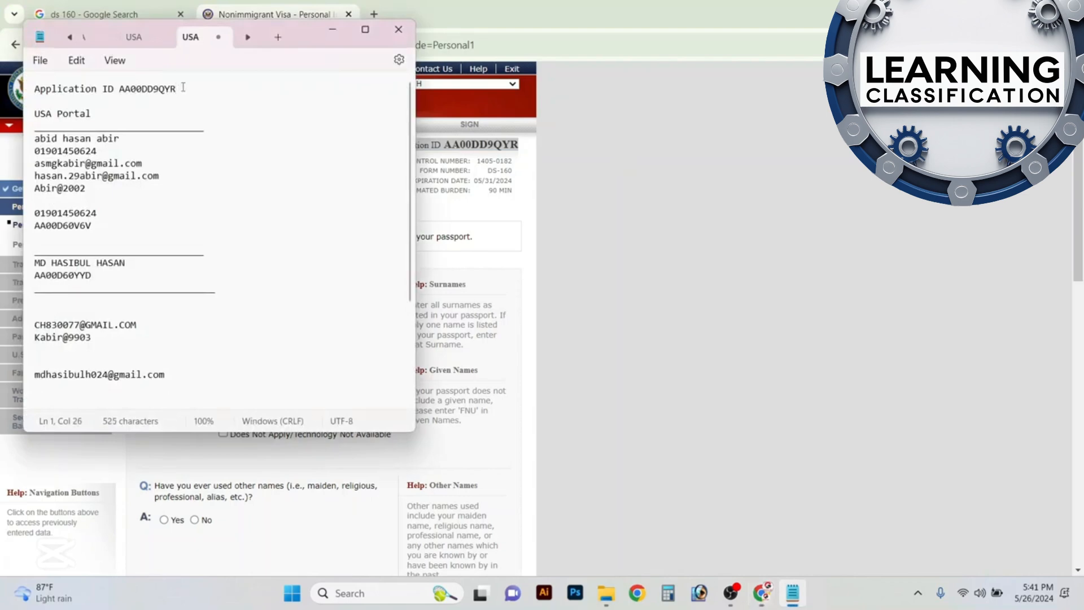
Highlight the ID in the pasted note line, switch back to the browser and exit the DS-160 application
drag(177, 89, 116, 92)
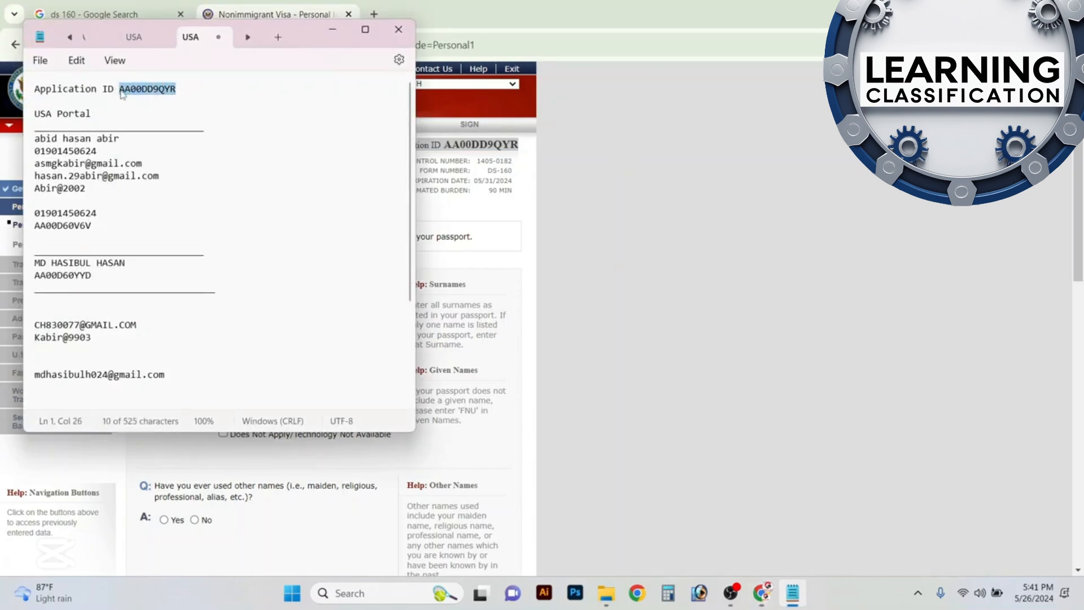
click(205, 108)
key(alt+Tab)
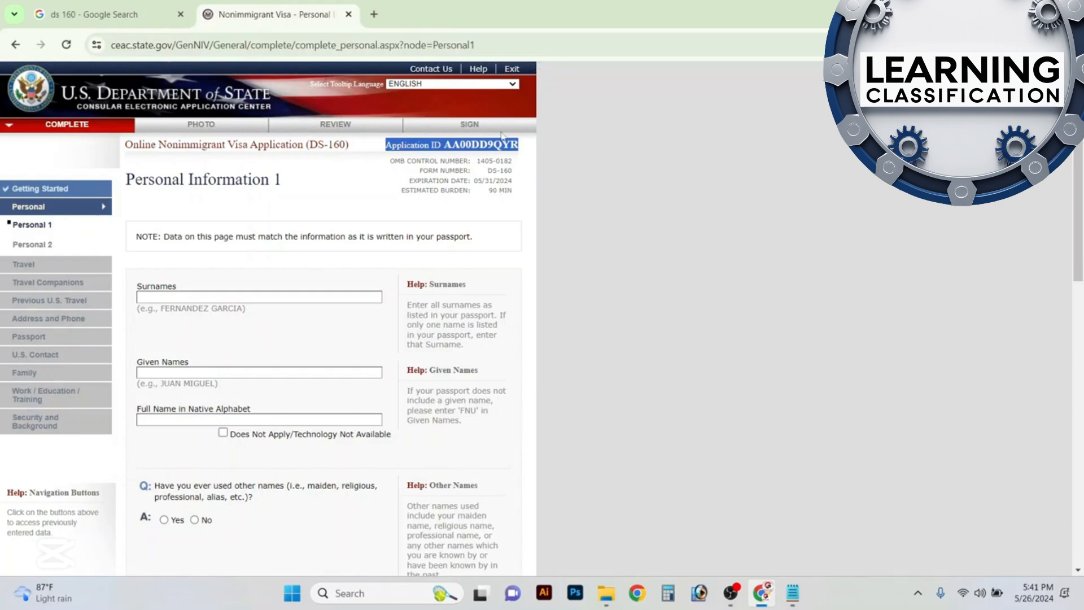
click(513, 70)
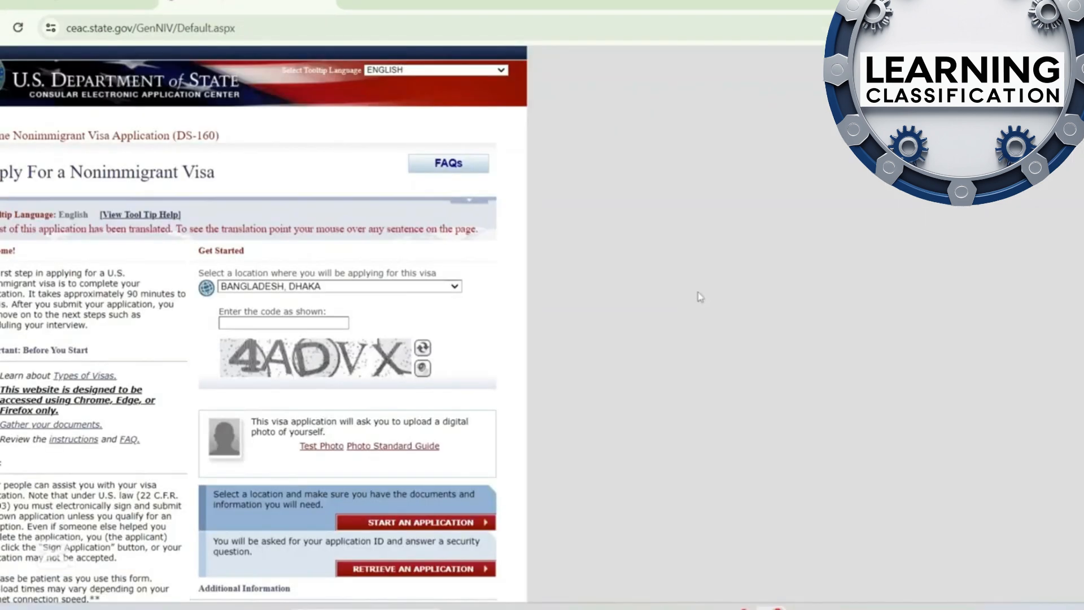
Enter the new captcha code and choose to retrieve an existing application
click(279, 325)
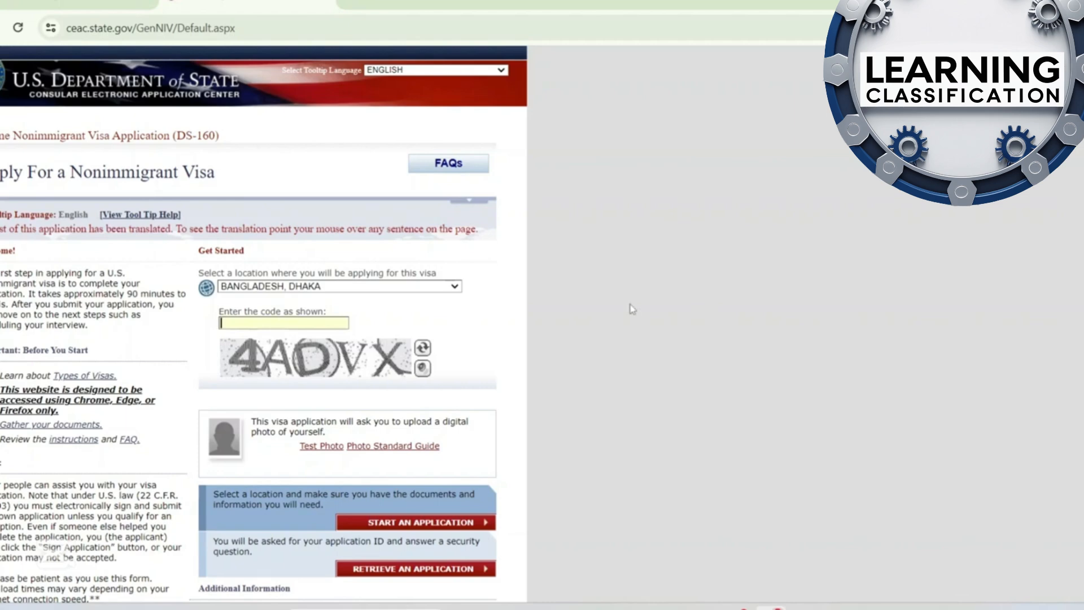
text(4ADVX)
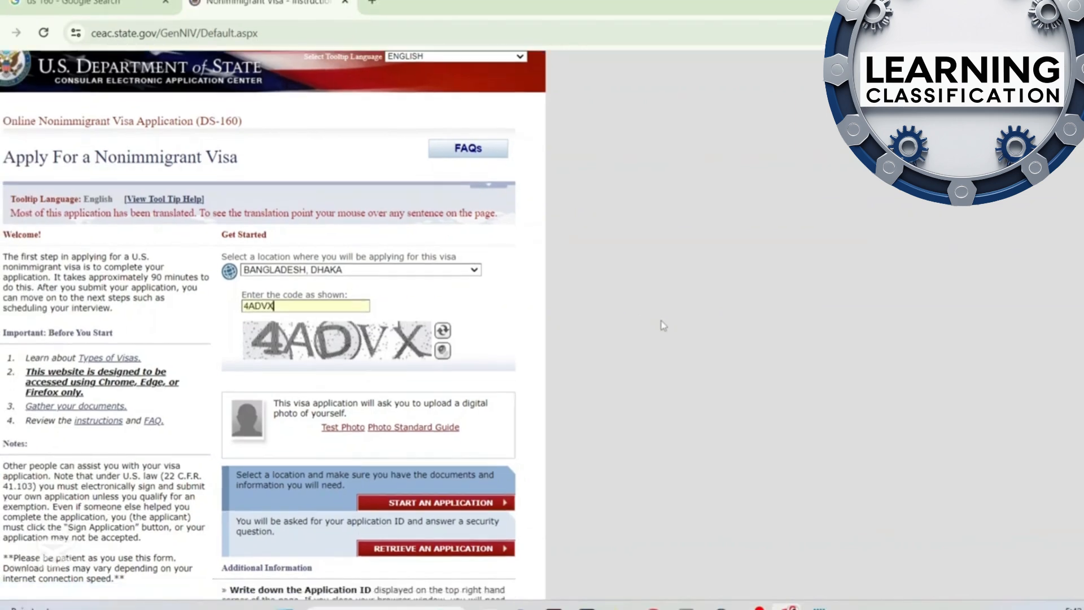
scroll(640, 318, down, 3)
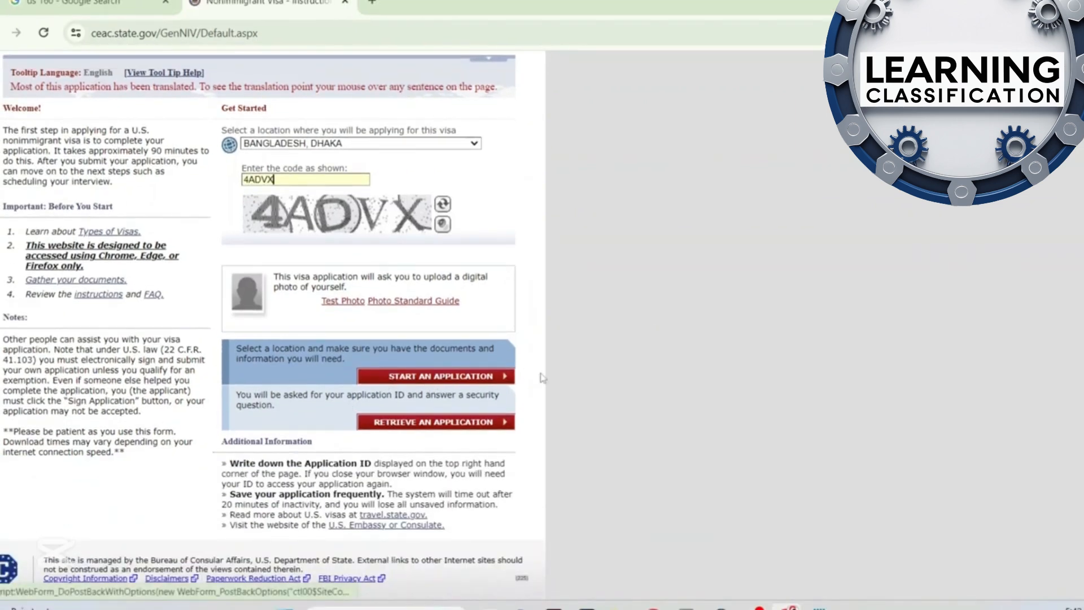
click(442, 428)
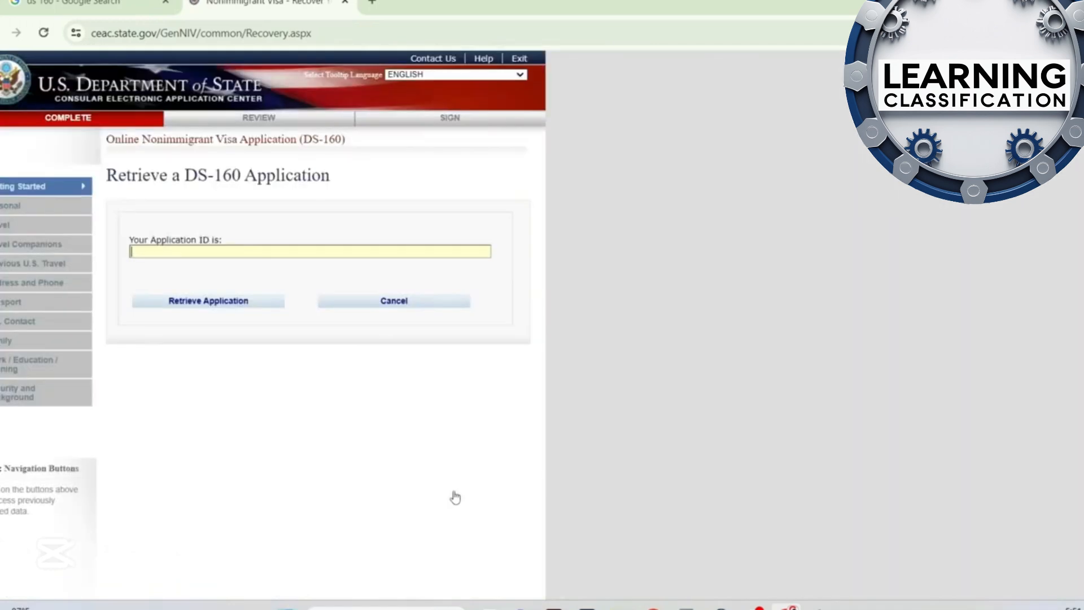
Retrieve the saved application using its application ID, the first five surname letters, the year of birth and the security answer
key(ctrl+v)
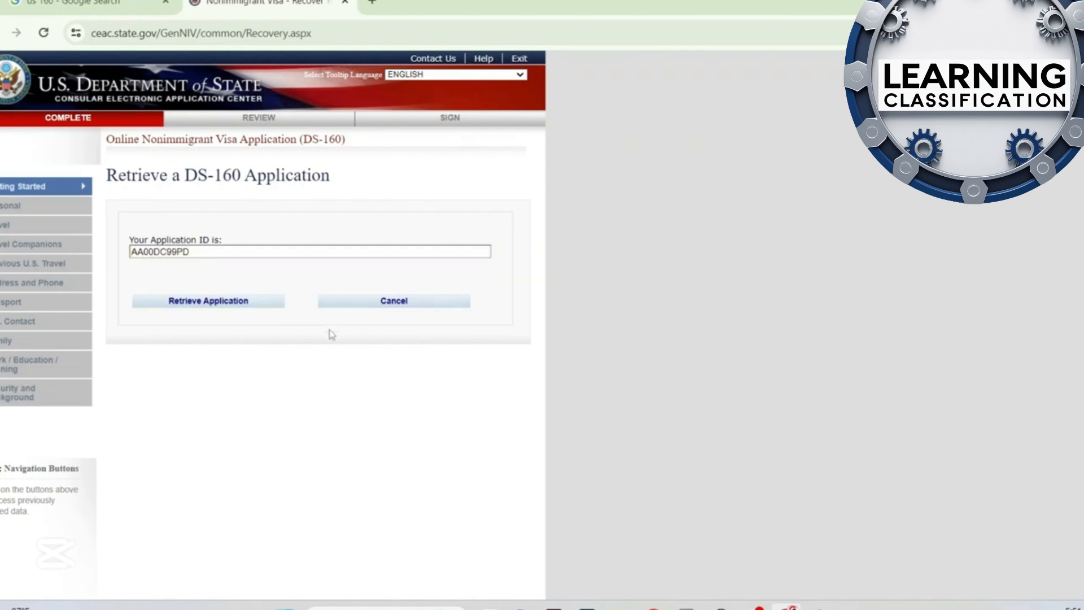
key(Return)
click(178, 394)
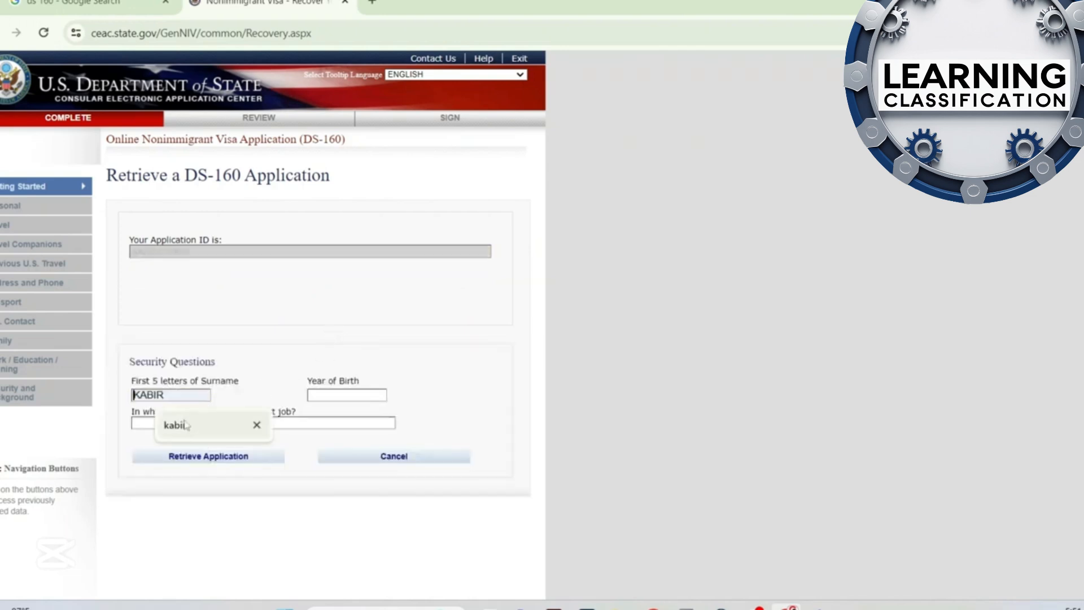
click(187, 425)
key(Tab)
text(1989)
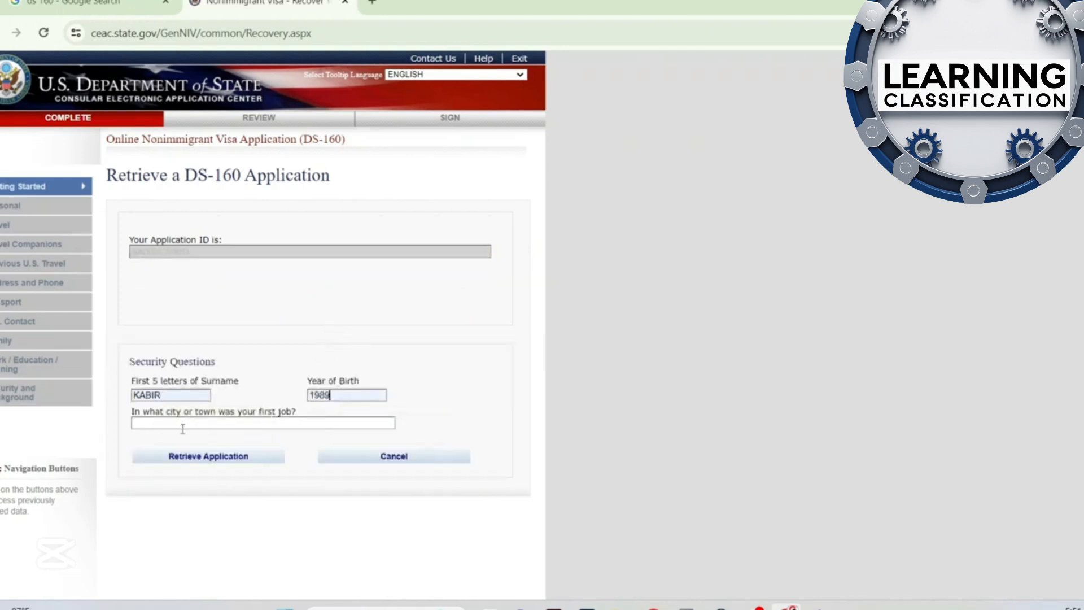
click(182, 427)
click(226, 452)
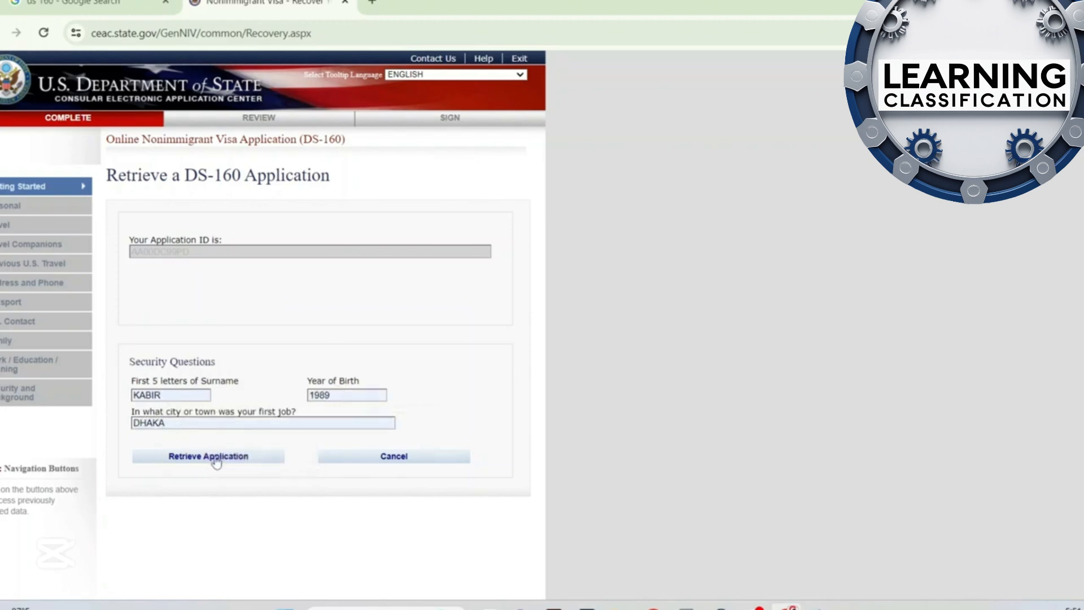
click(217, 462)
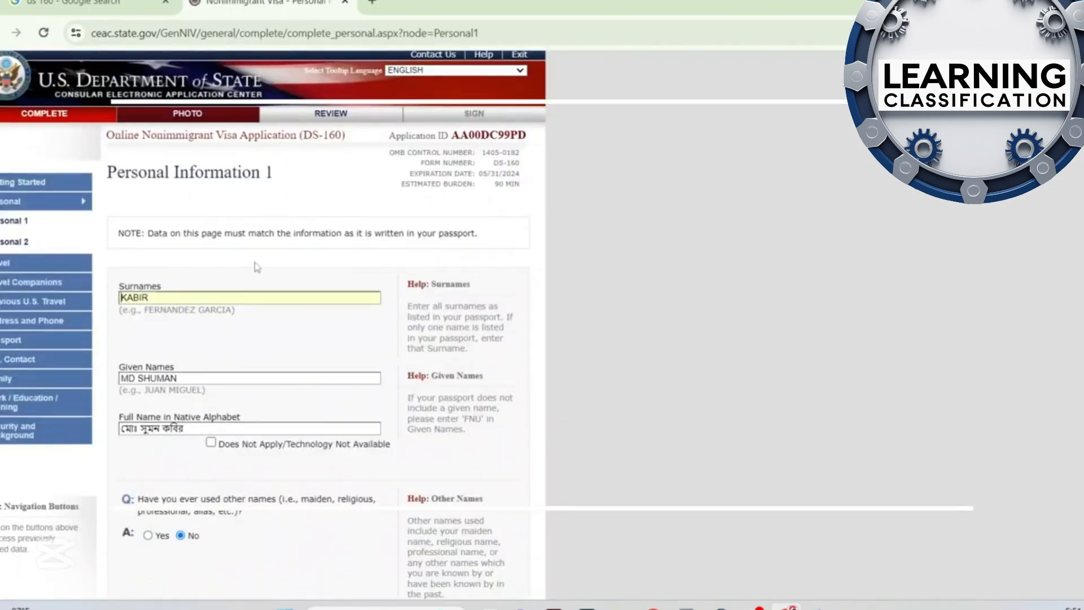
Review the name, sex, marital status and birth details on Personal Information 1 and continue to Personal Information 2
scroll(257, 268, down, 3)
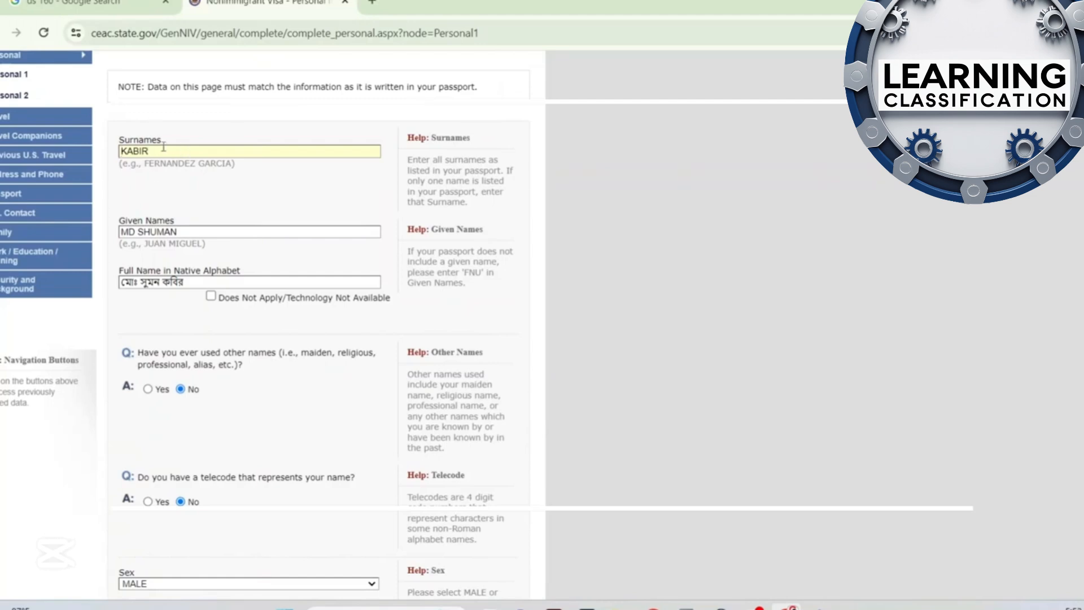
click(213, 230)
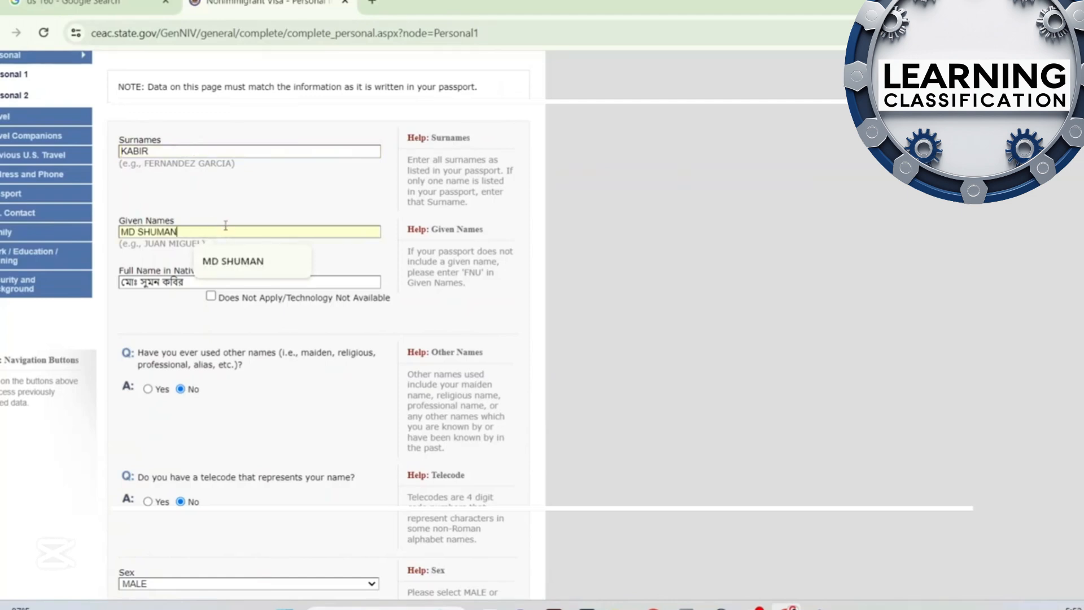
click(245, 197)
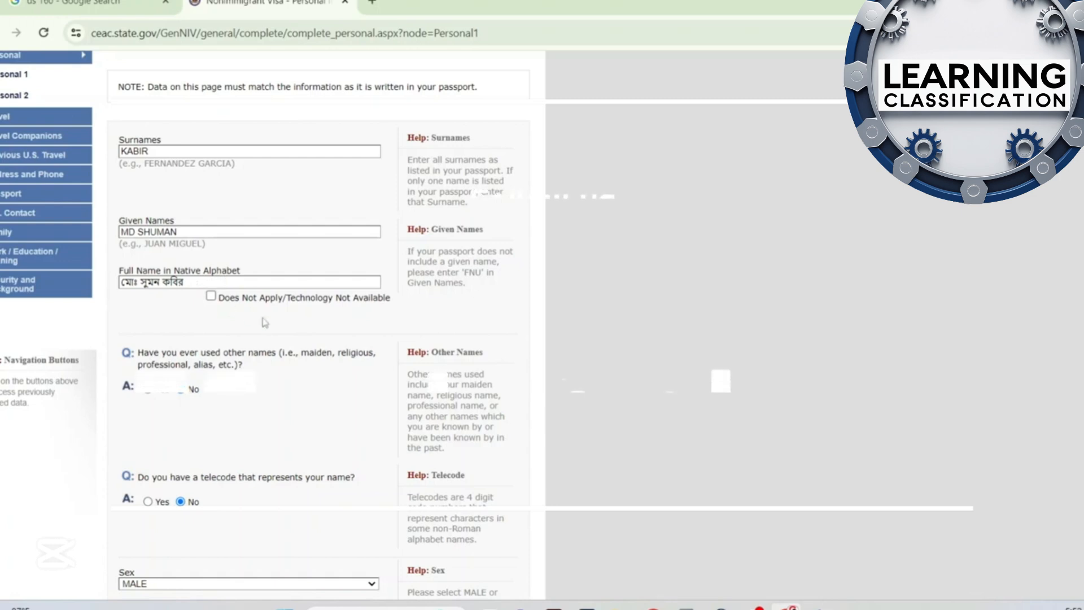
scroll(248, 332, down, 1)
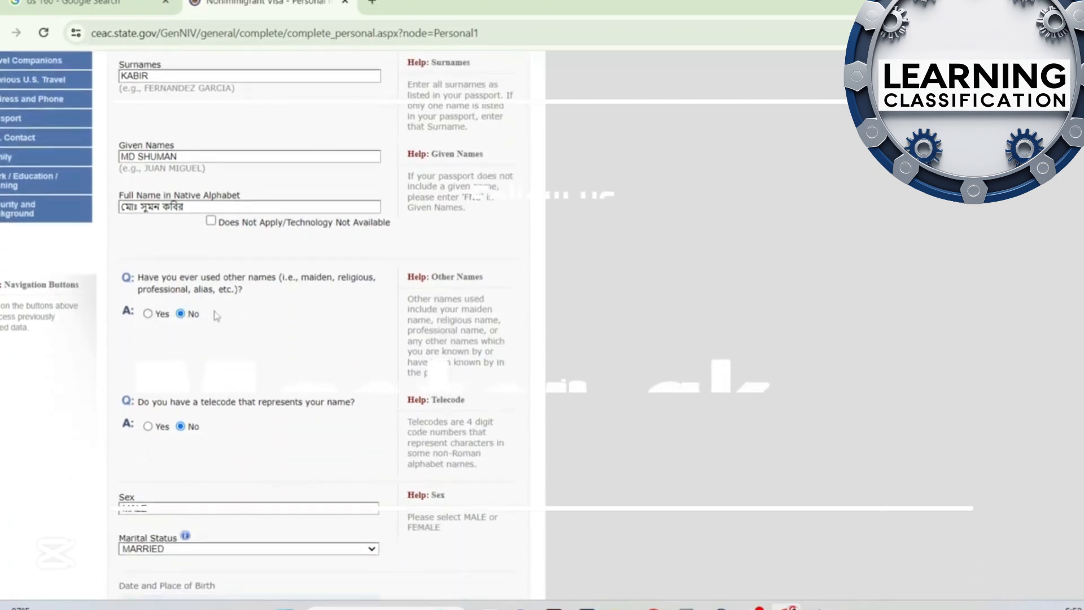
scroll(246, 332, down, 1)
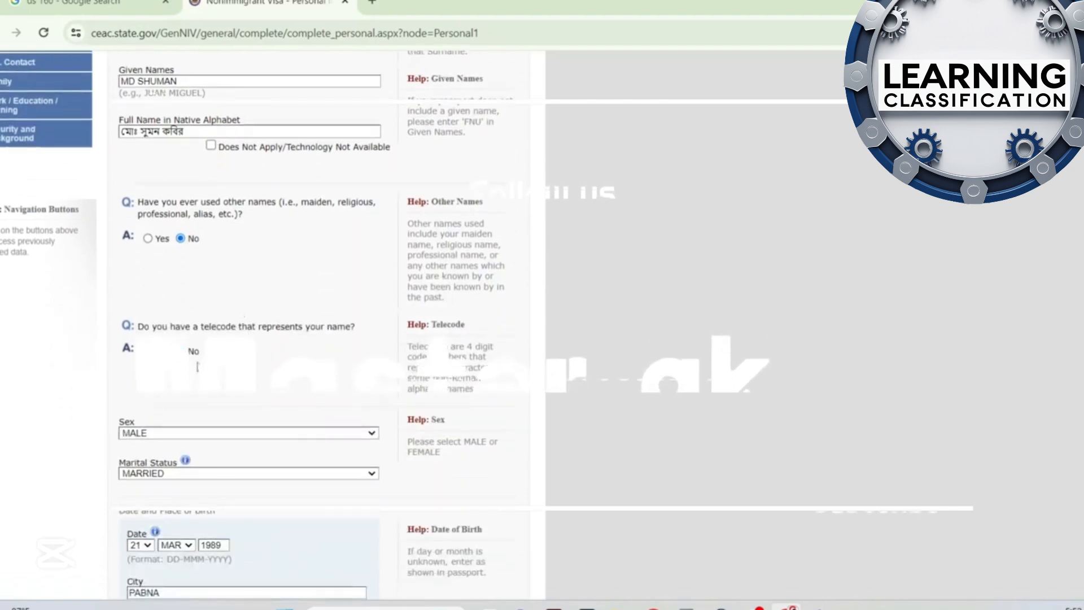
scroll(223, 295, down, 1)
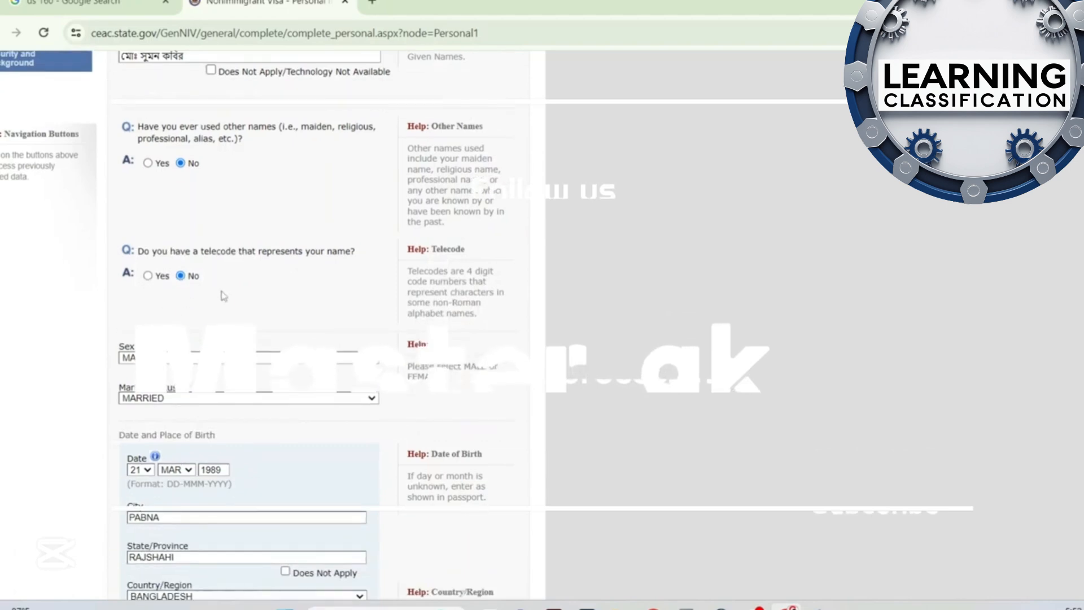
scroll(250, 306, down, 2)
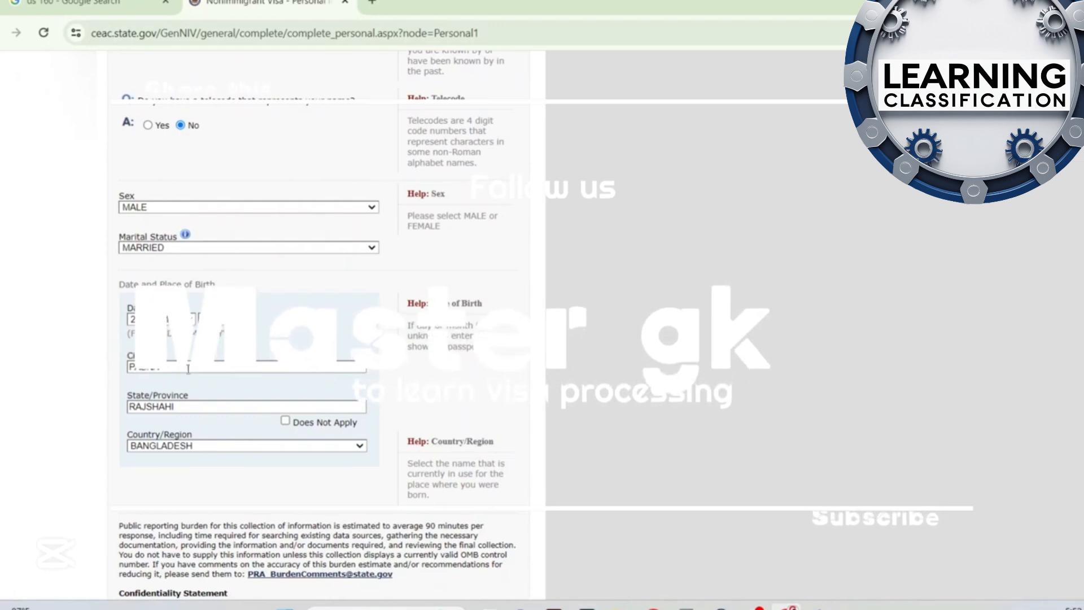
scroll(188, 368, down, 1)
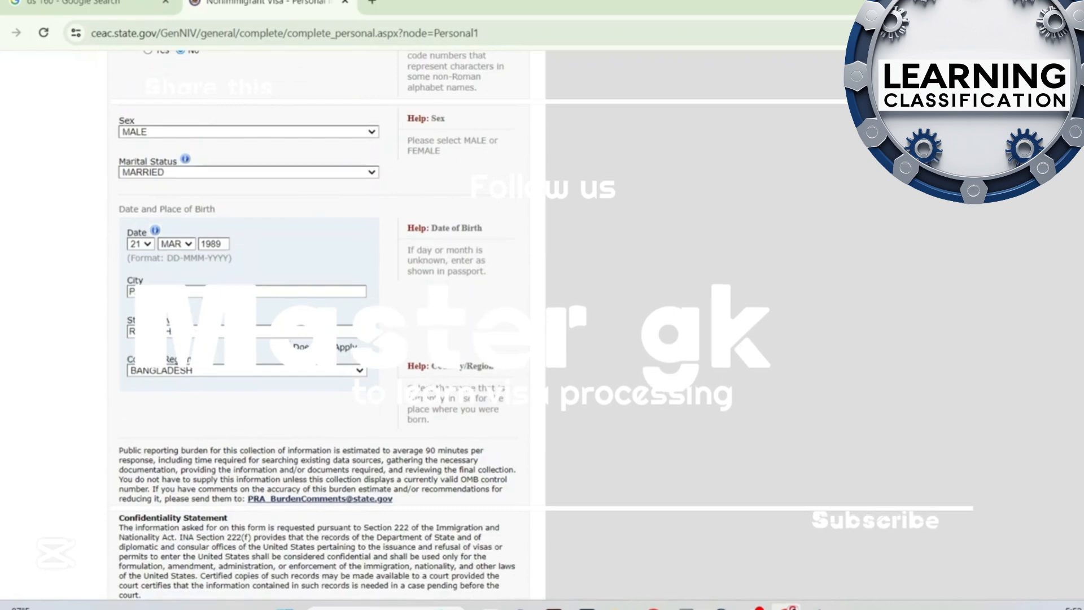
scroll(210, 373, down, 2)
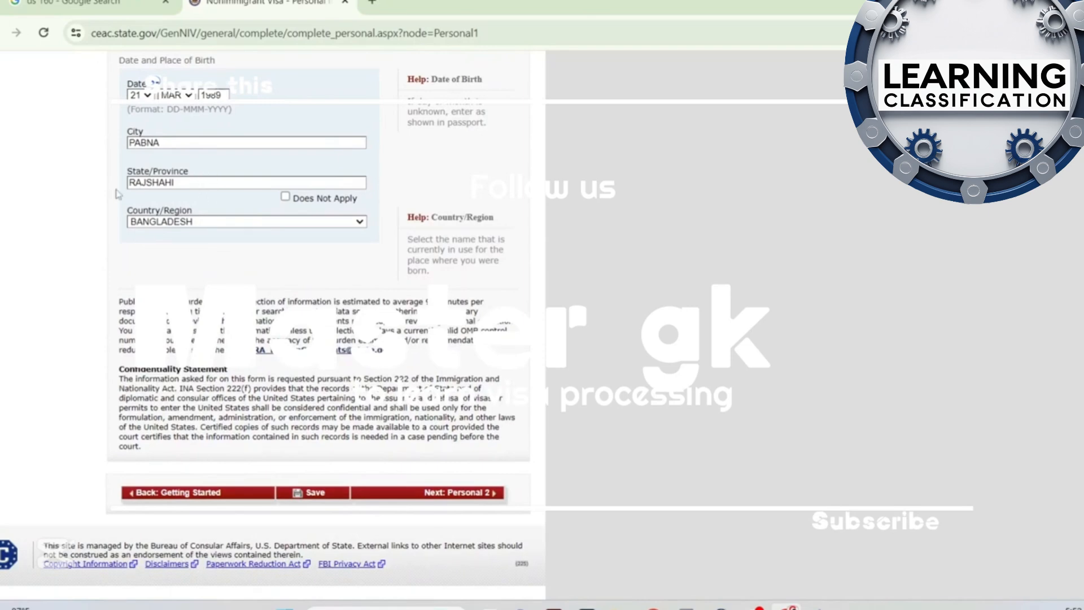
click(466, 495)
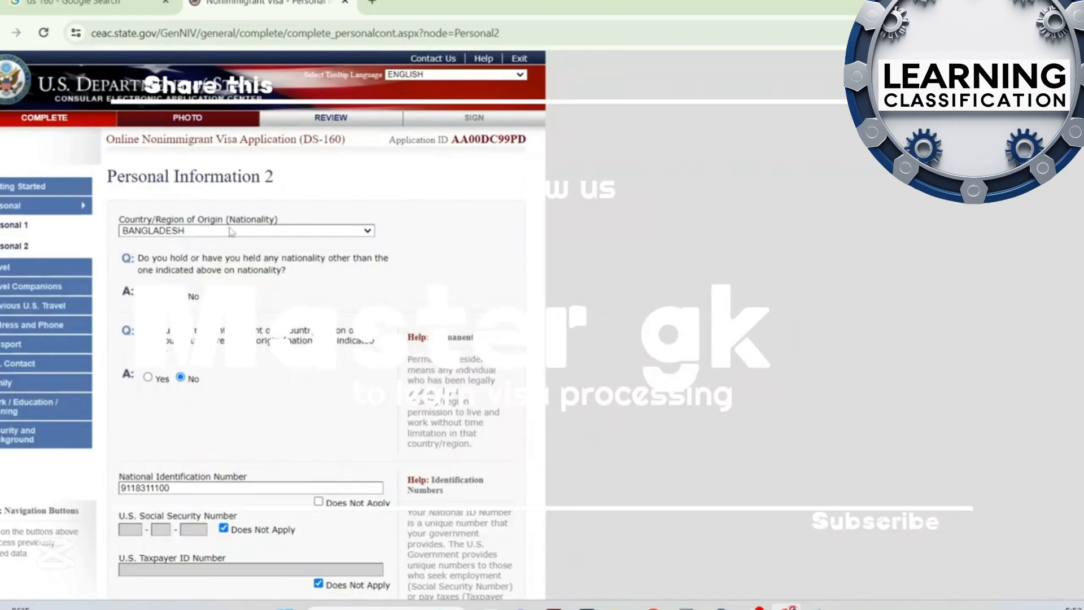
Review the nationality, permanent residence and identification number answers on Personal Information 2 and continue to Travel Information
scroll(278, 305, down, 1)
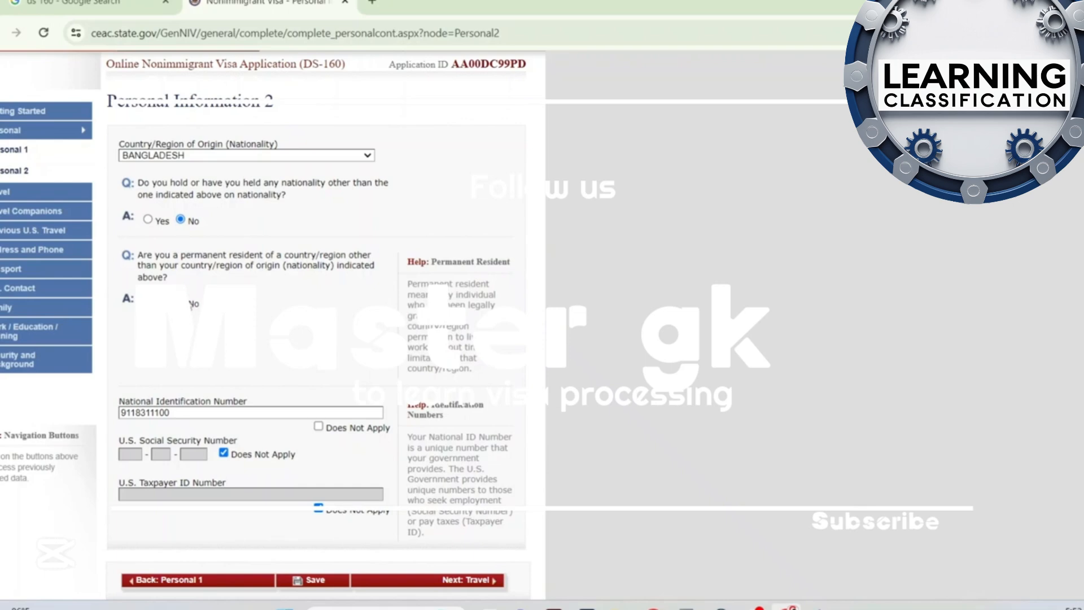
scroll(191, 305, down, 3)
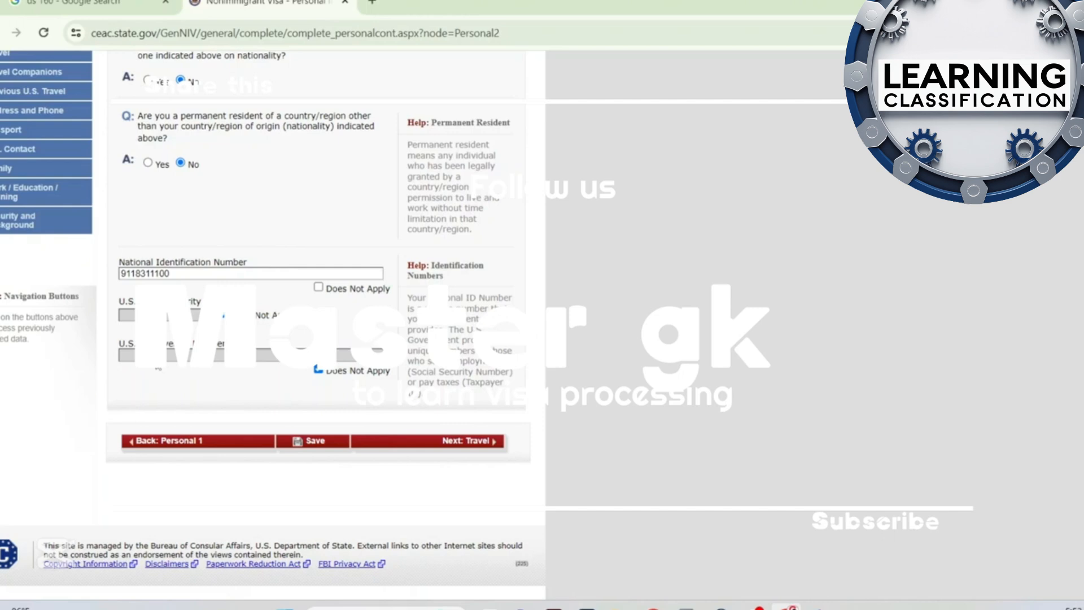
click(479, 445)
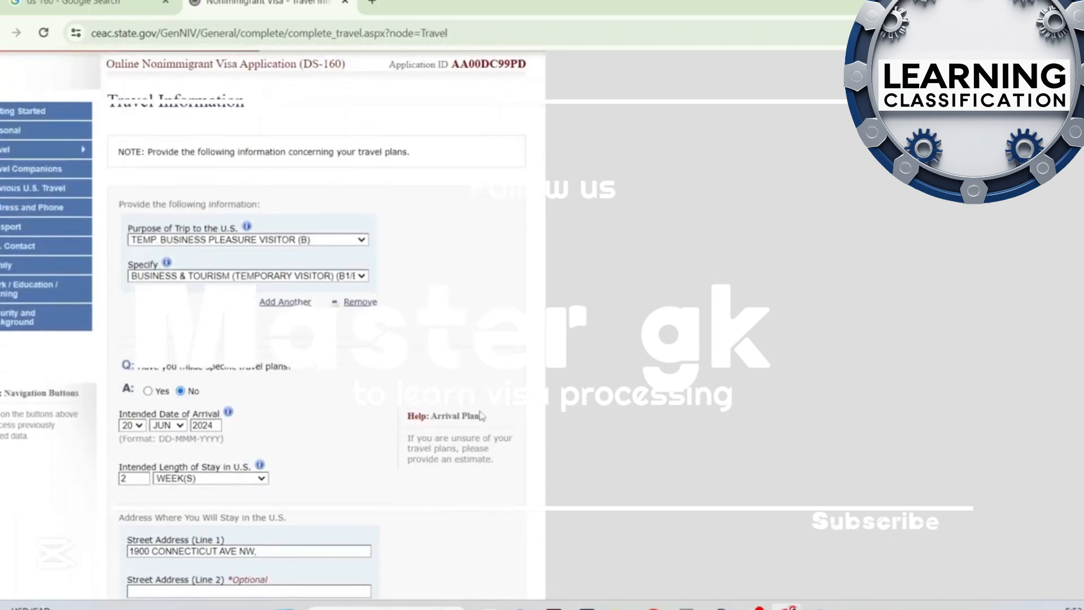
Look through the available choices for the purpose of the trip and its visa class specification, leaving both selections as they are
click(330, 243)
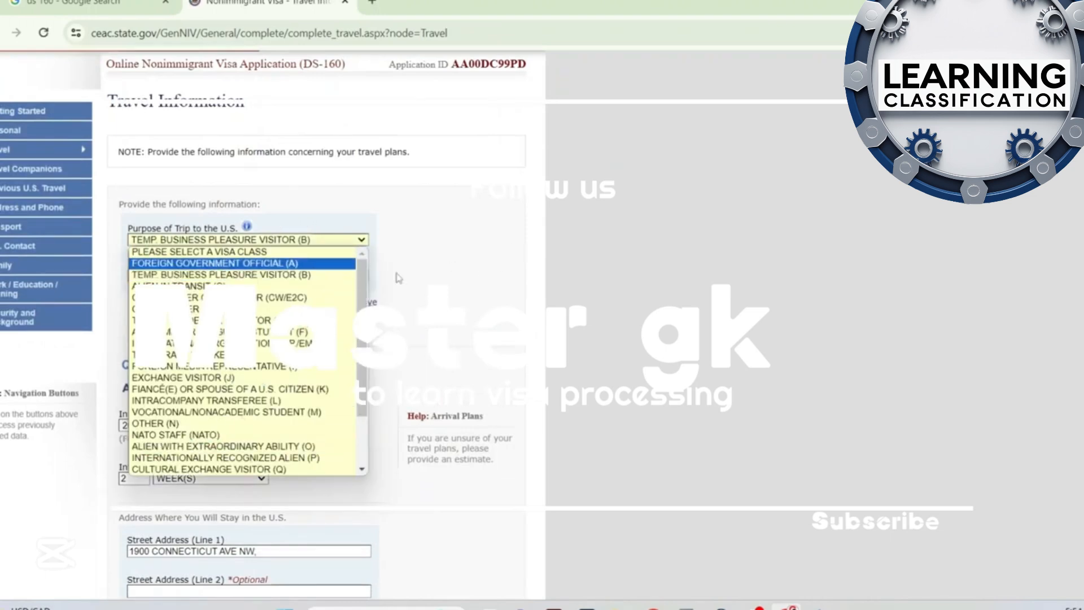
click(509, 276)
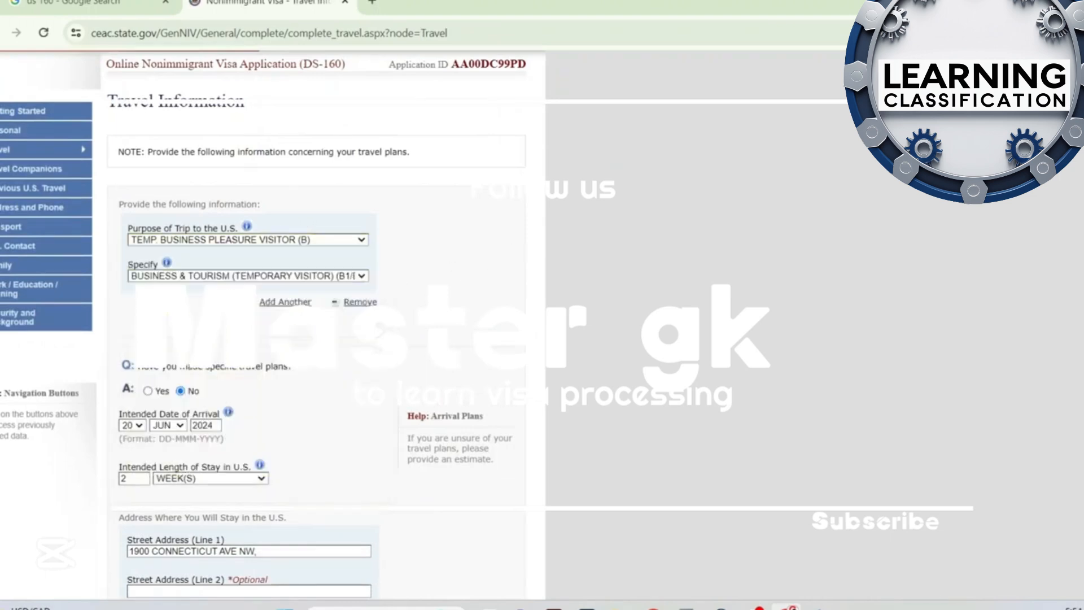
click(237, 277)
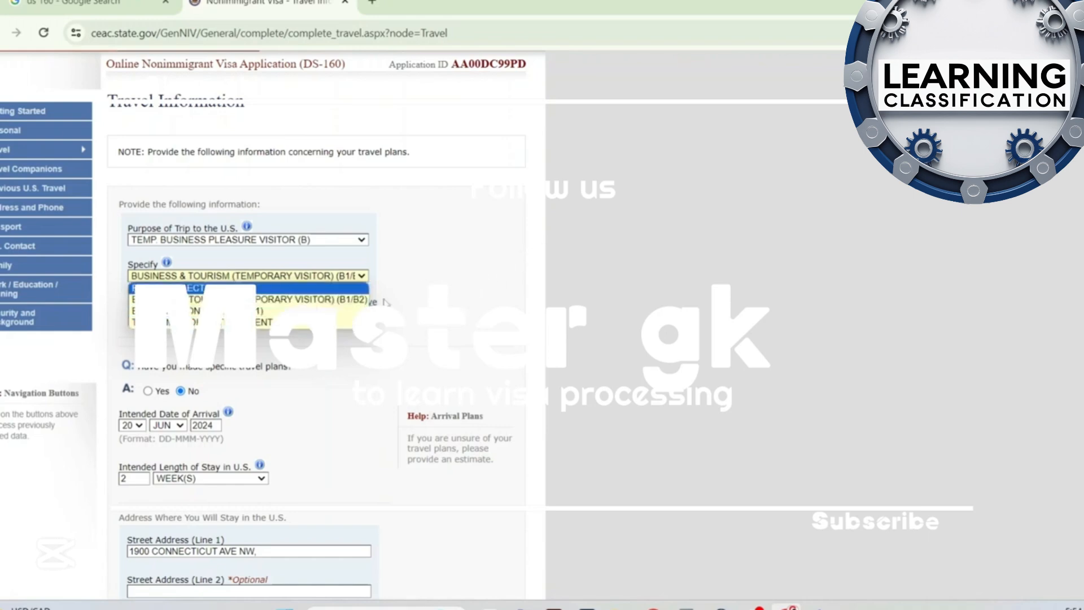
click(455, 303)
Review the travel plans answer, intended arrival date, length of stay and U.S. stay address on the Travel page
scroll(384, 327, down, 1)
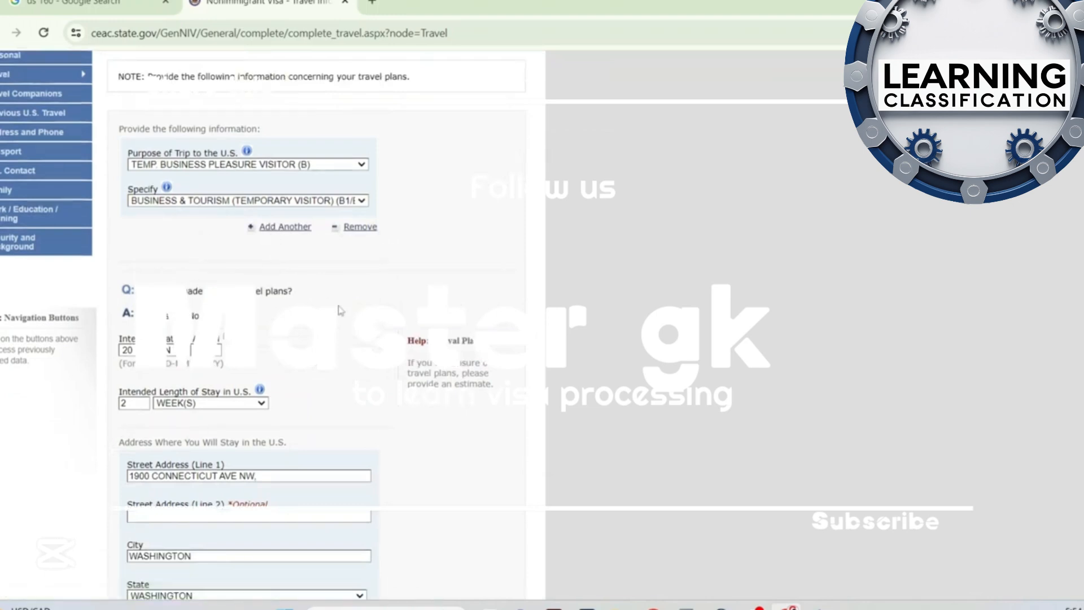
scroll(341, 311, down, 1)
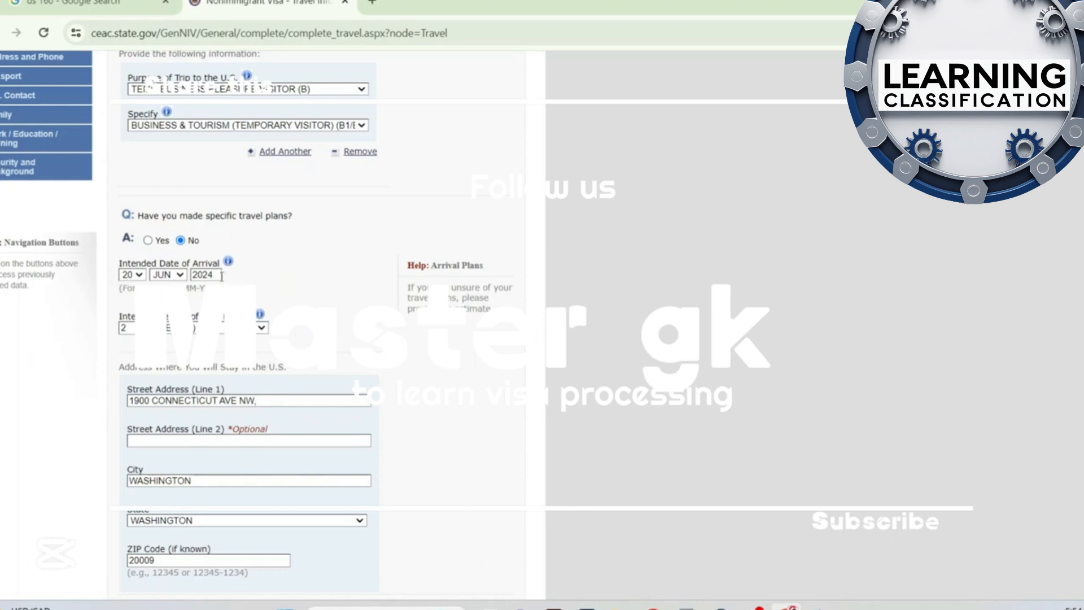
scroll(263, 278, up, 1)
scroll(262, 282, down, 1)
double_click(133, 326)
click(342, 300)
scroll(343, 299, down, 3)
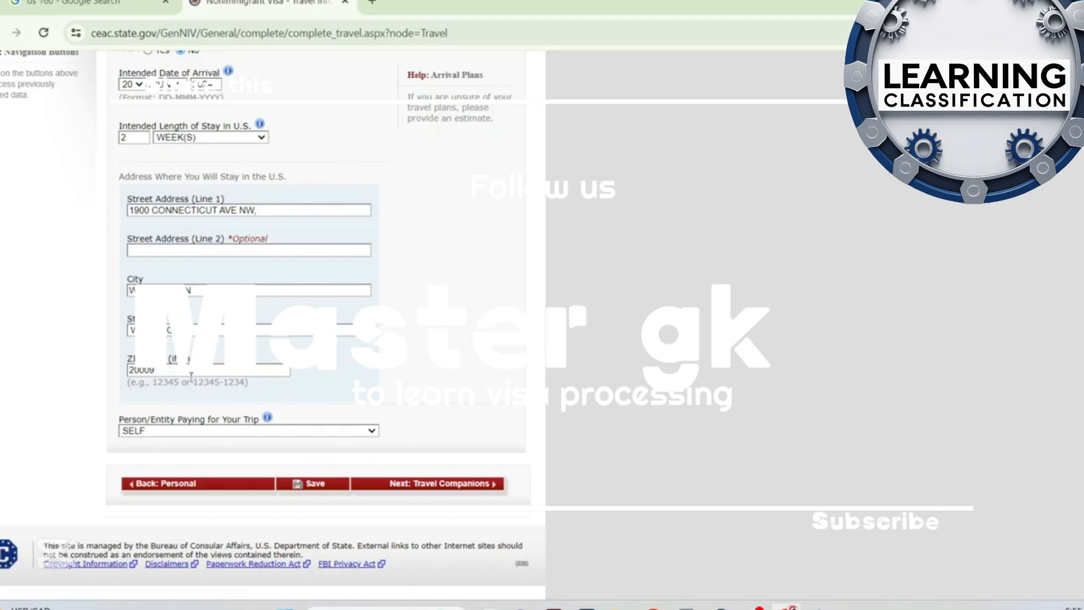
Check the choices for who pays for the trip, keep SELF and continue to Travel Companions
click(155, 433)
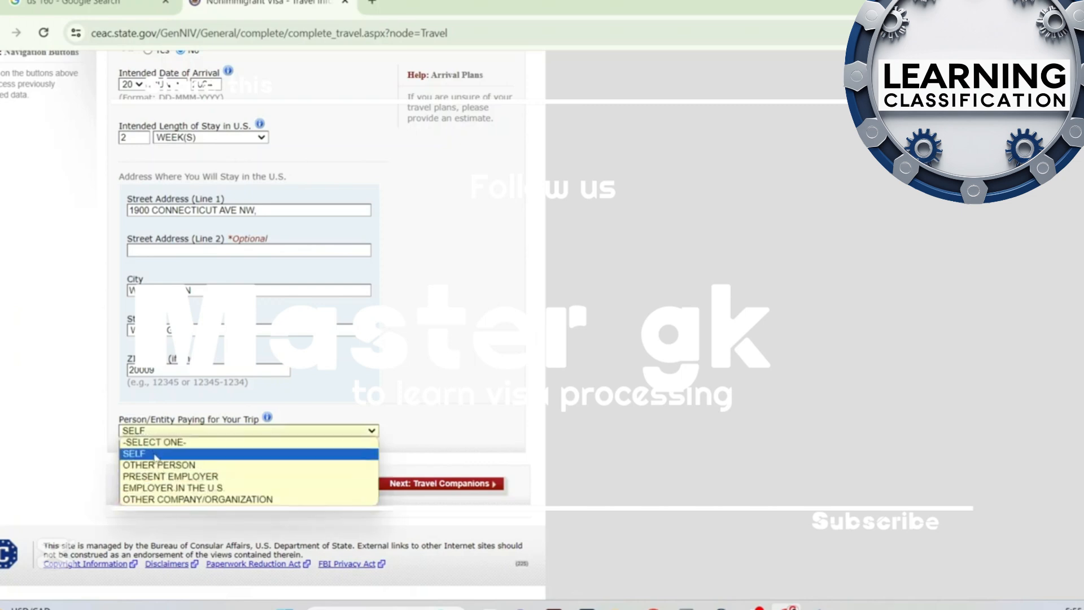
click(545, 387)
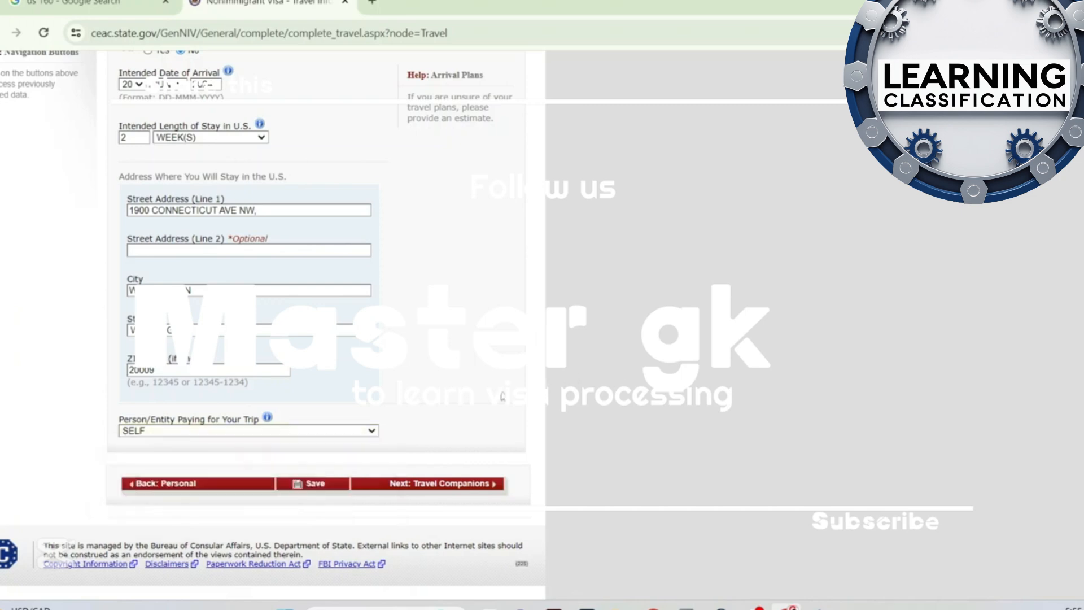
click(458, 489)
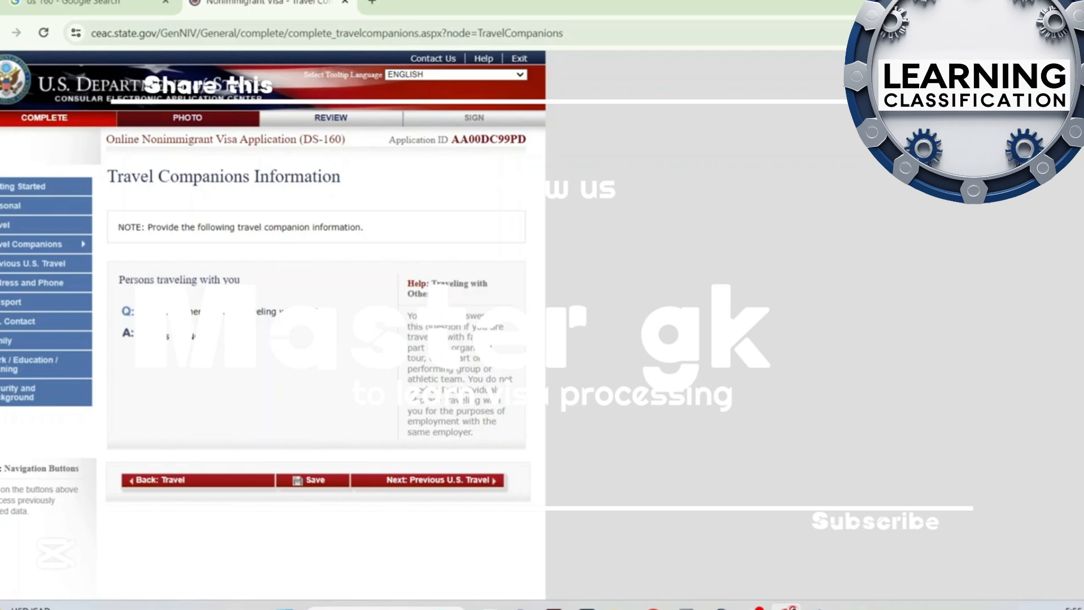
Preview the group travel questions by answering Yes to other persons traveling, and set that answer back to No
click(148, 336)
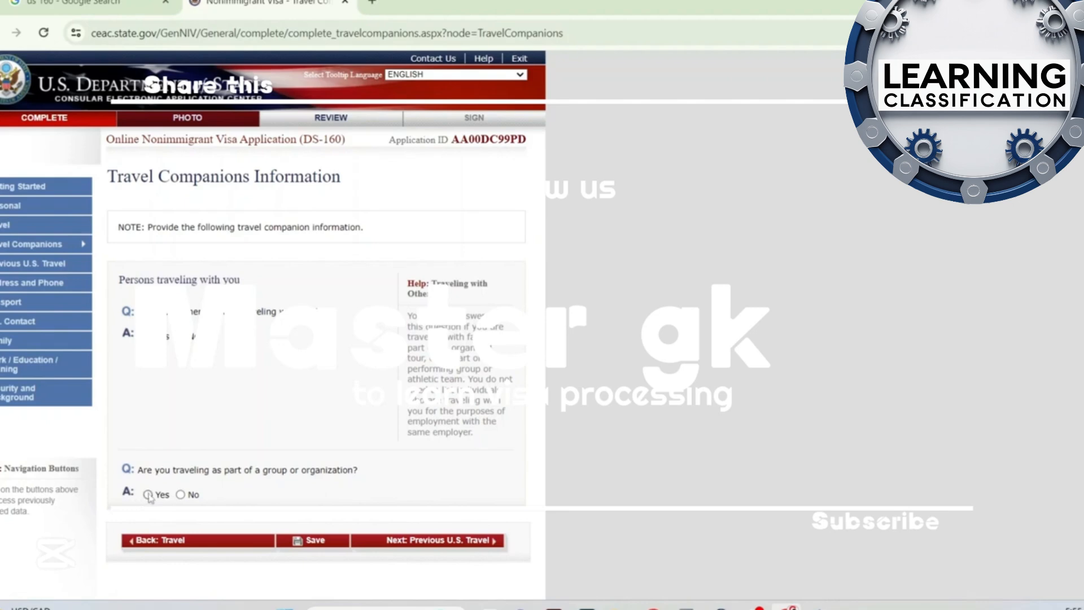
scroll(283, 480, down, 2)
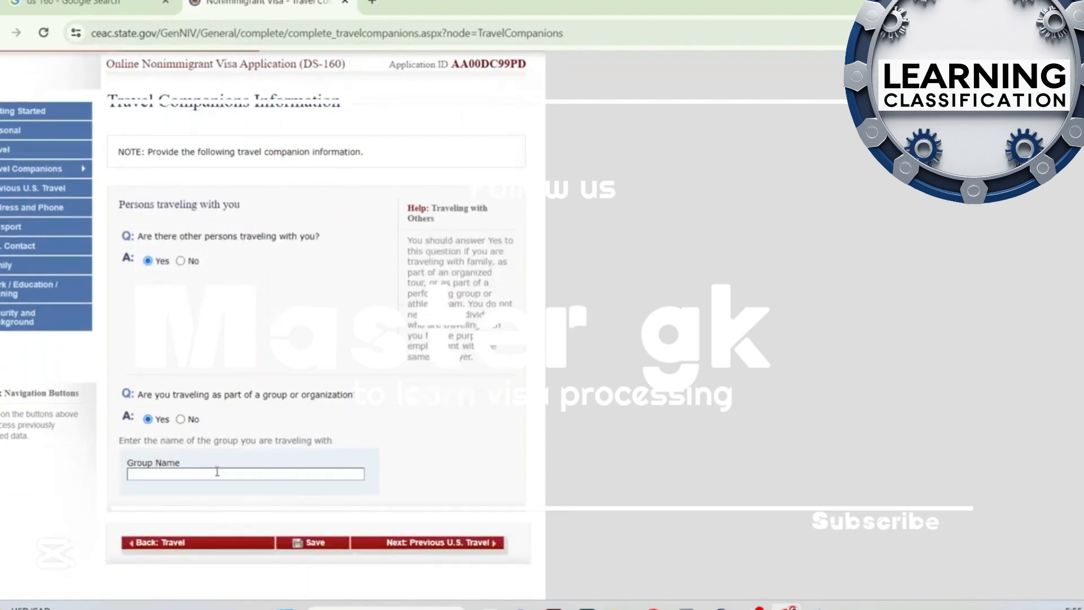
click(181, 261)
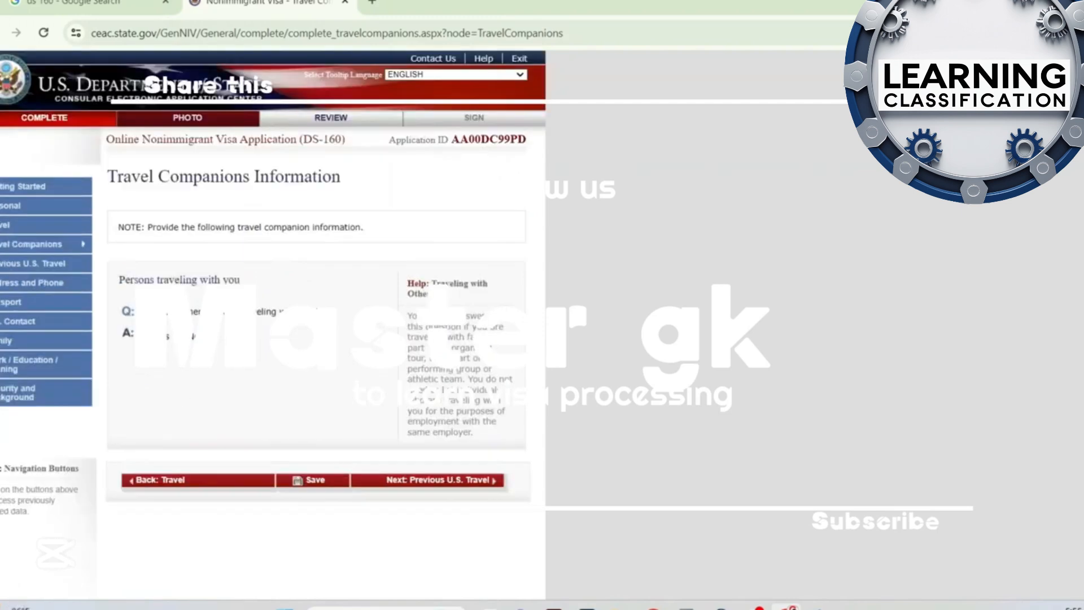
Continue to Previous U.S. Travel, review its answers and proceed to Address and Phone
click(467, 489)
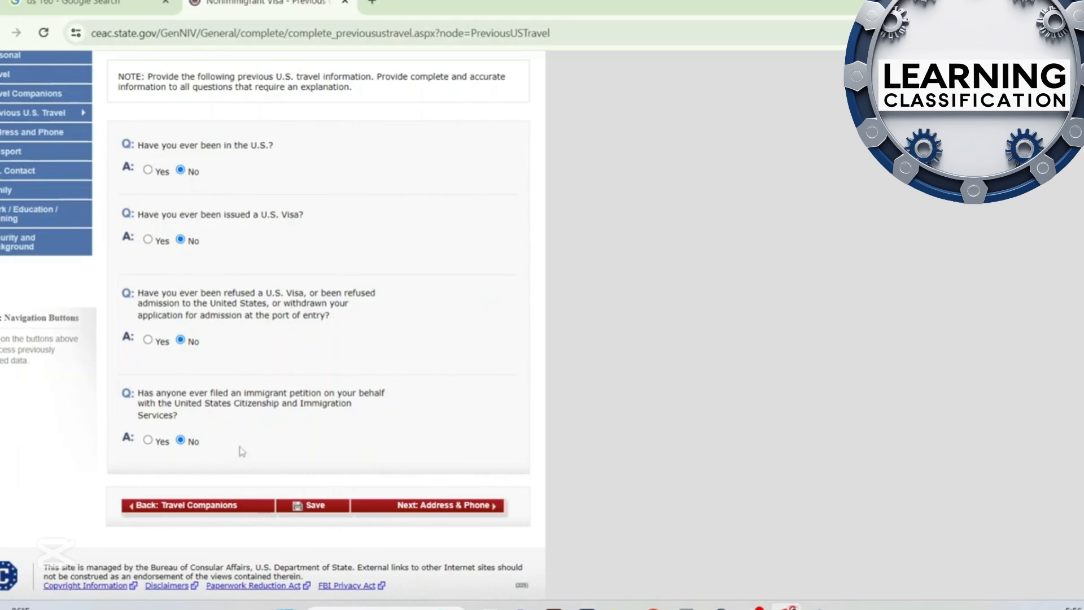
click(469, 507)
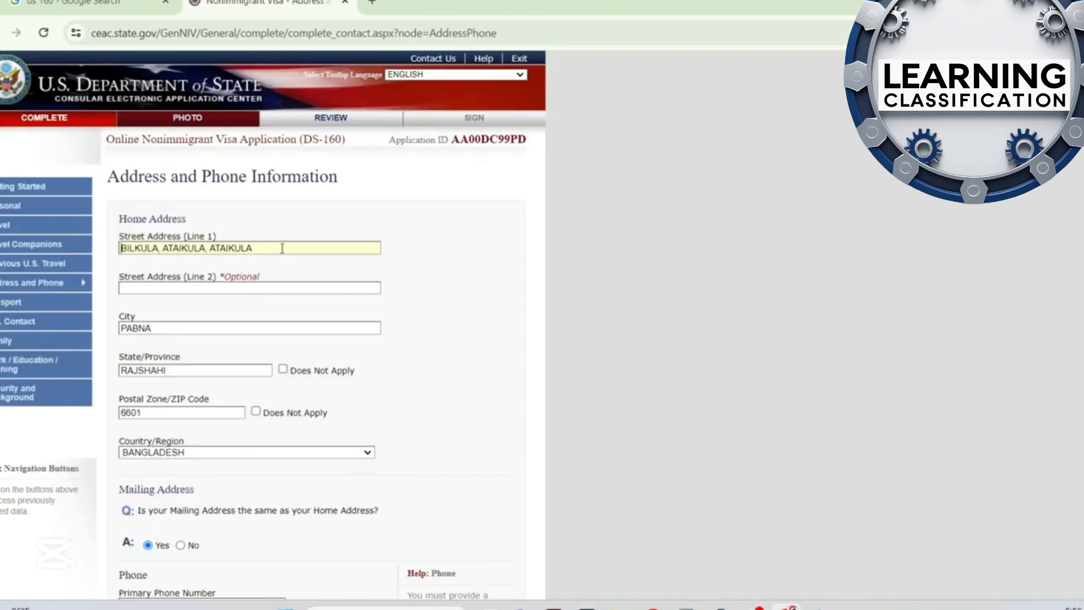
Highlight the home street address and review the rest of the home address, mailing address and phone details
drag(268, 249, 118, 255)
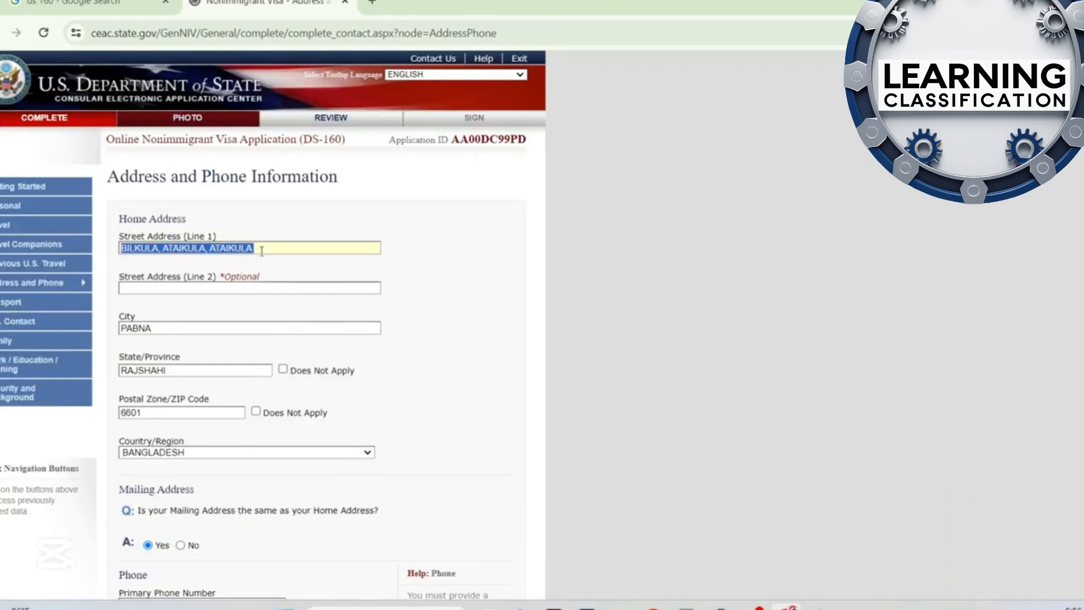
click(424, 254)
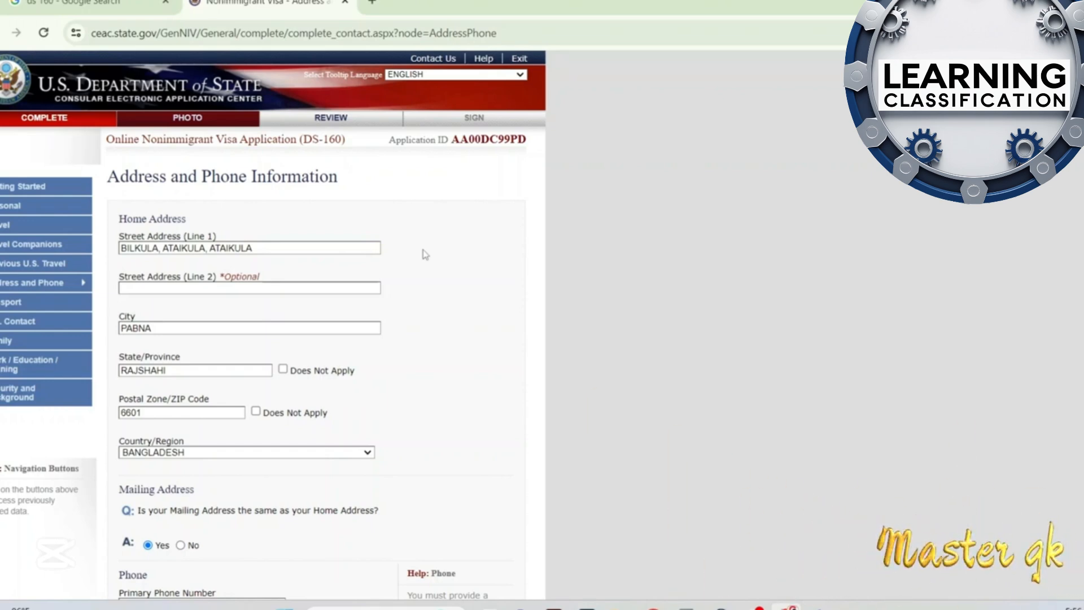
scroll(302, 283, down, 1)
scroll(302, 282, down, 3)
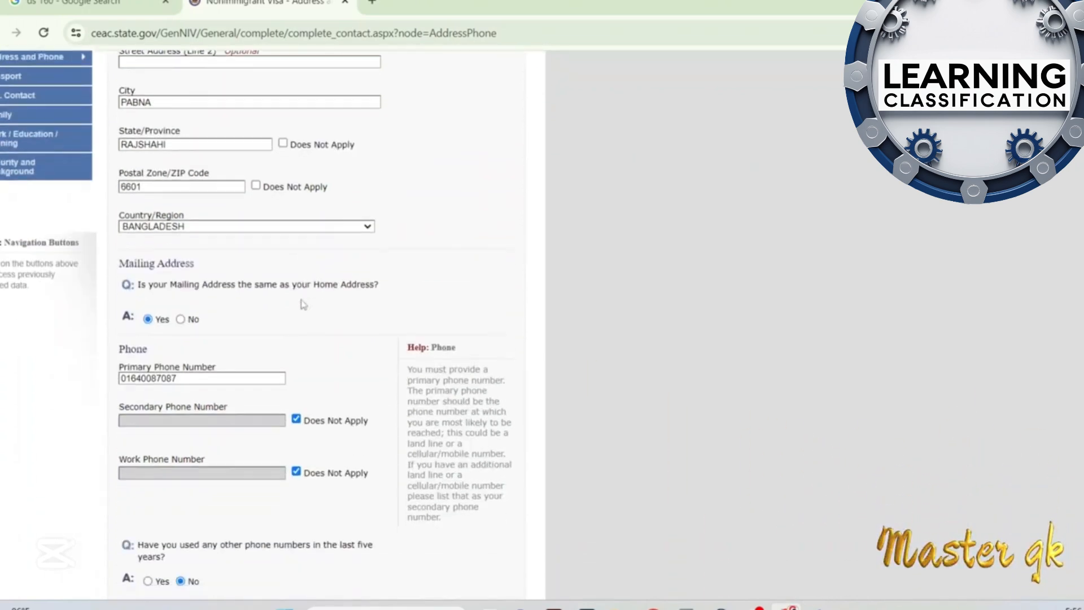
scroll(302, 311, down, 1)
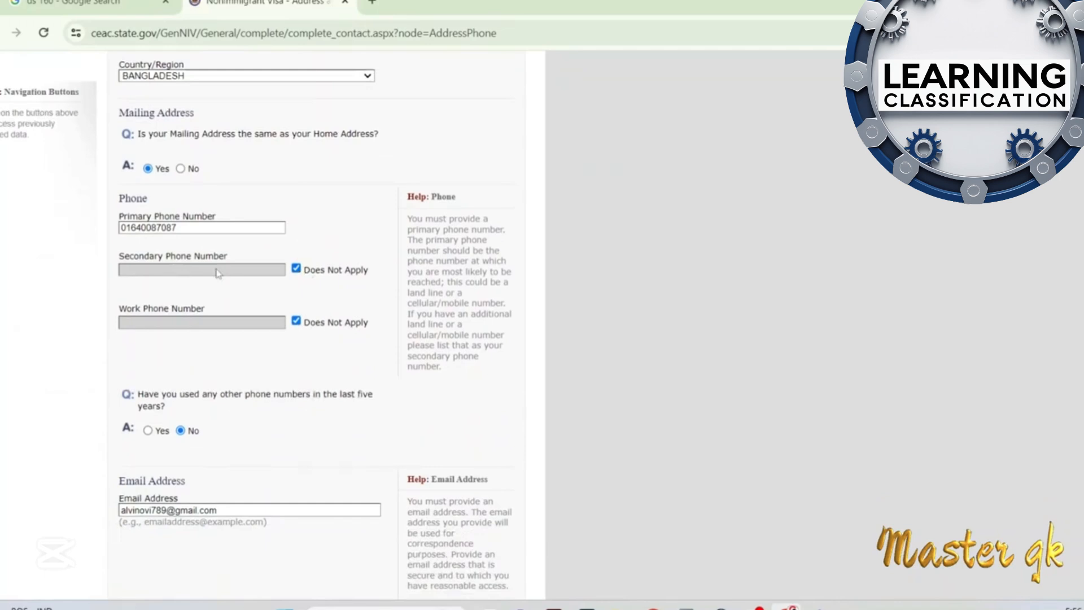
Preview the secondary and additional phone number fields, restoring Does Not Apply for the secondary number and No for other numbers used
click(301, 272)
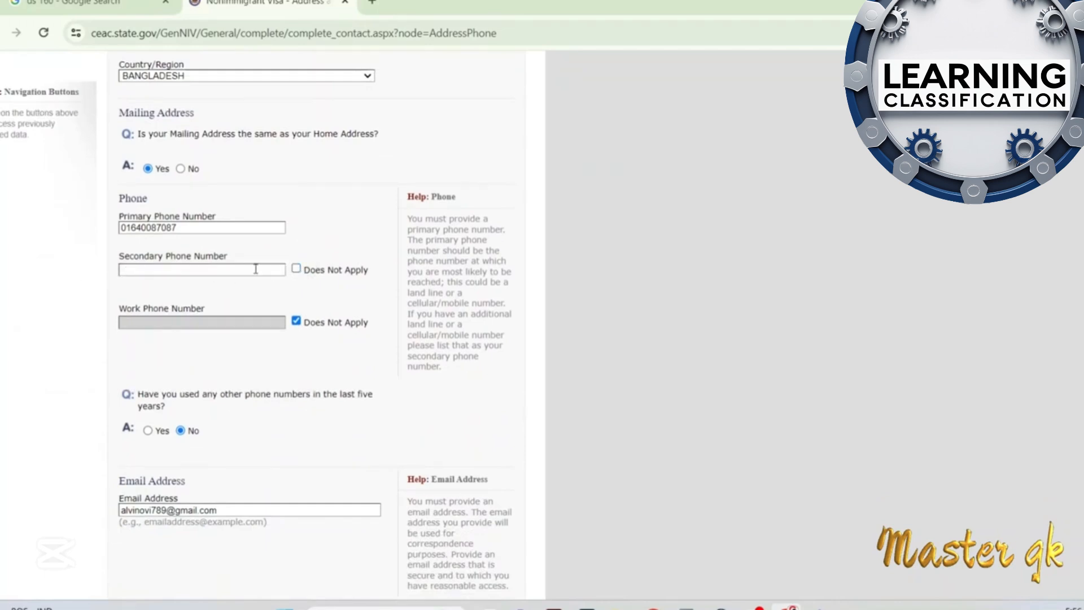
click(297, 271)
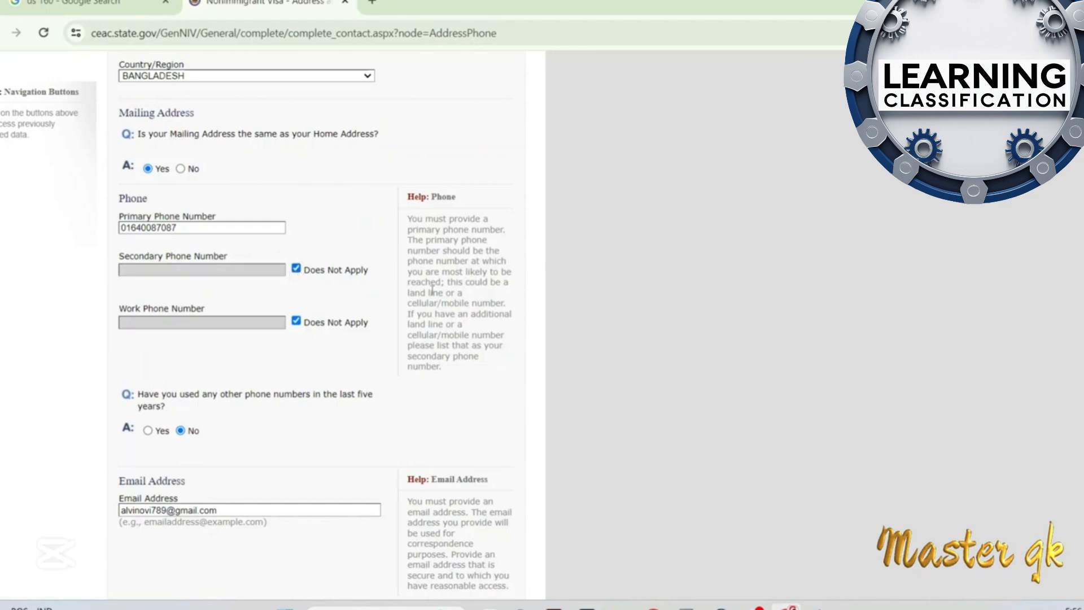
scroll(161, 273, down, 3)
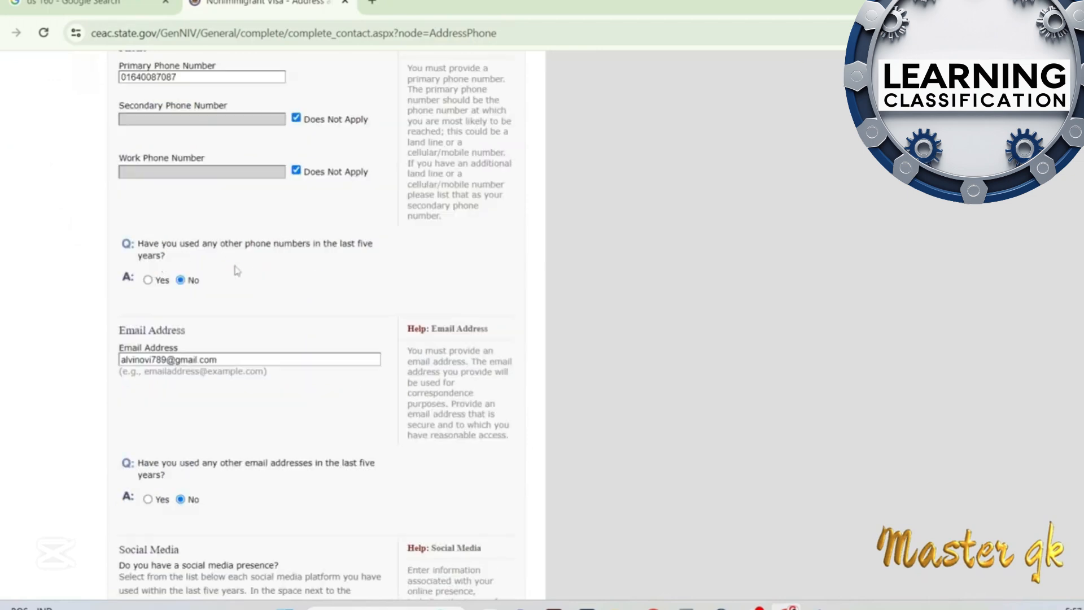
click(148, 281)
scroll(205, 390, down, 4)
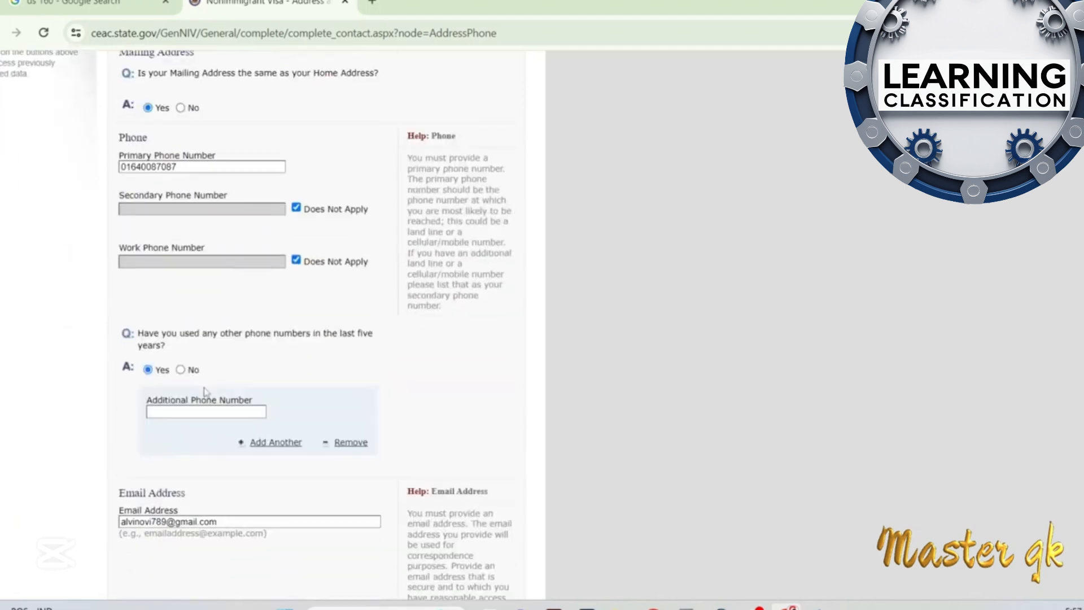
right_click(181, 376)
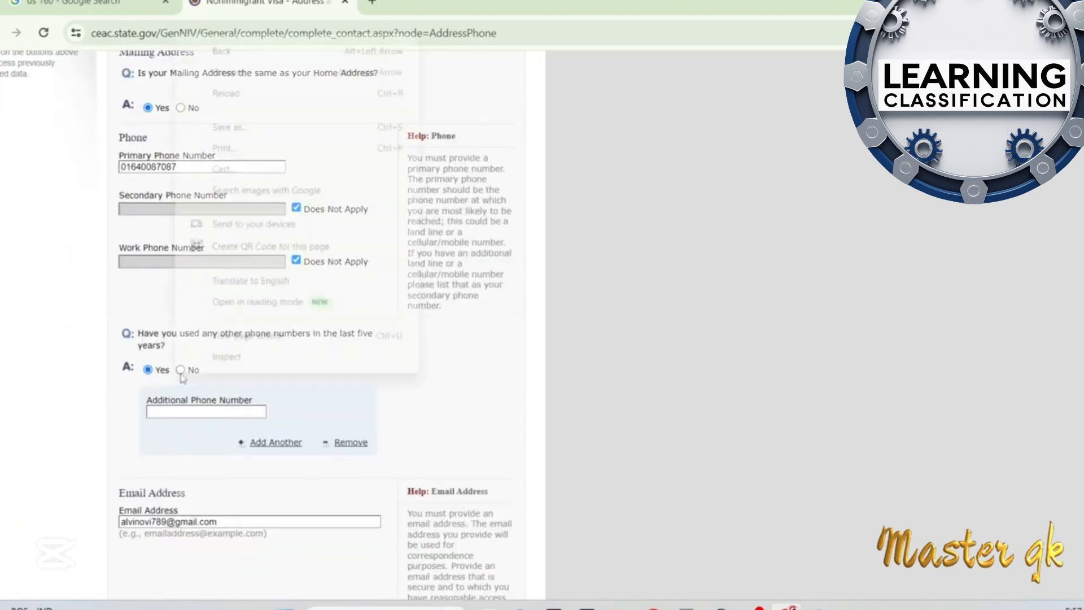
click(181, 372)
click(181, 370)
right_click(352, 383)
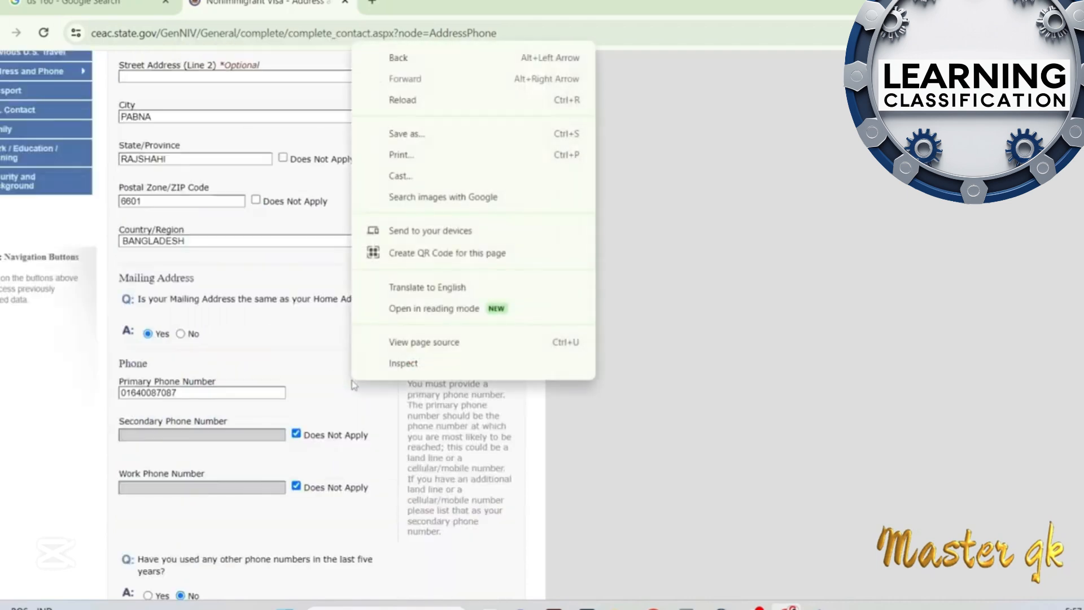
Review the email and social media answers, highlighting the social media identifier, and continue to Passport Information
scroll(351, 381, down, 8)
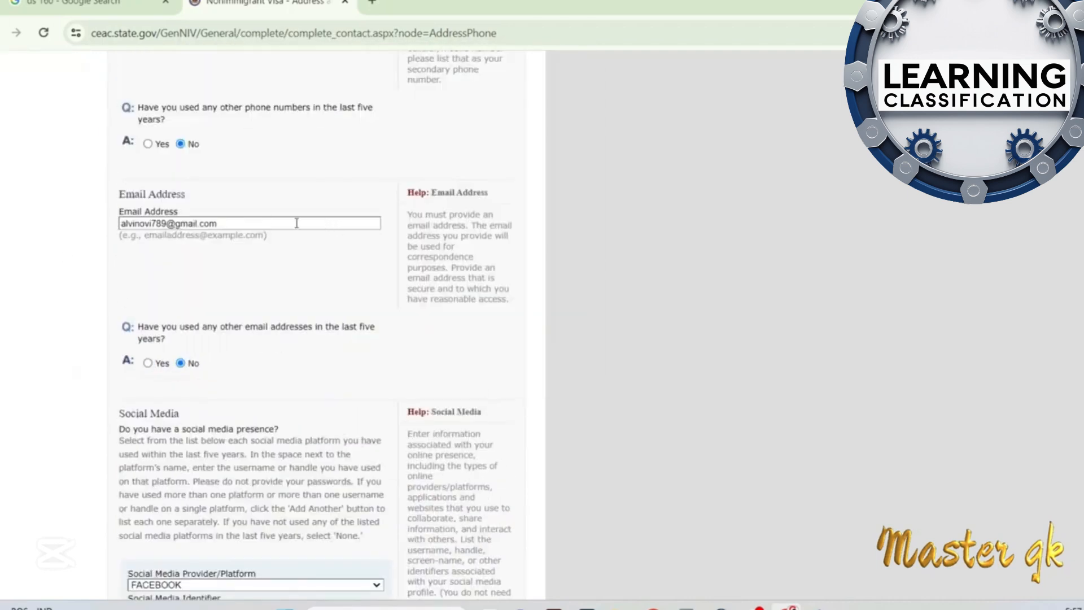
scroll(296, 223, down, 1)
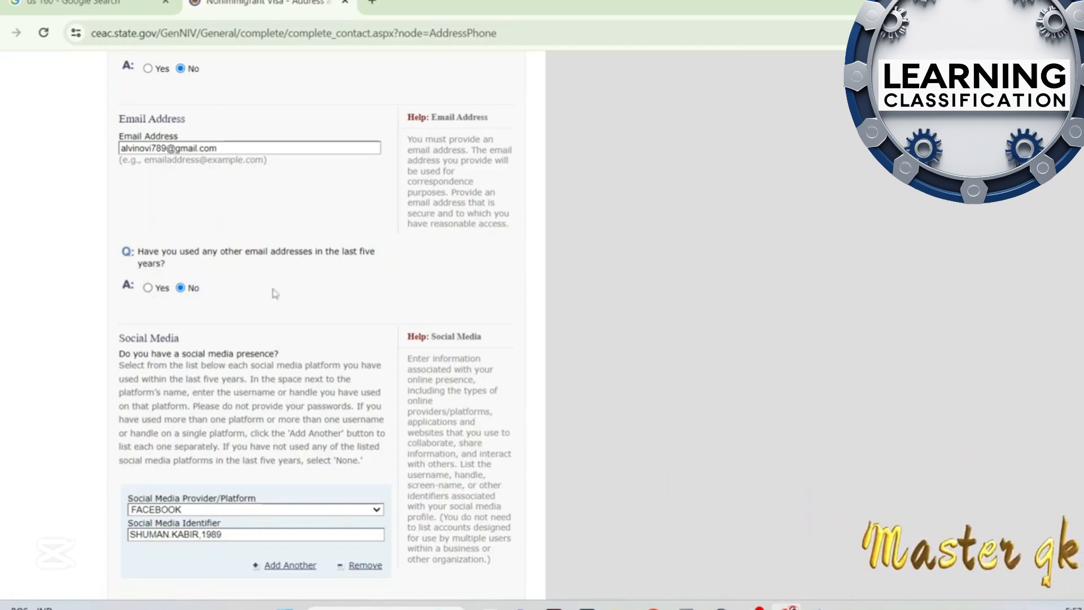
scroll(275, 293, down, 3)
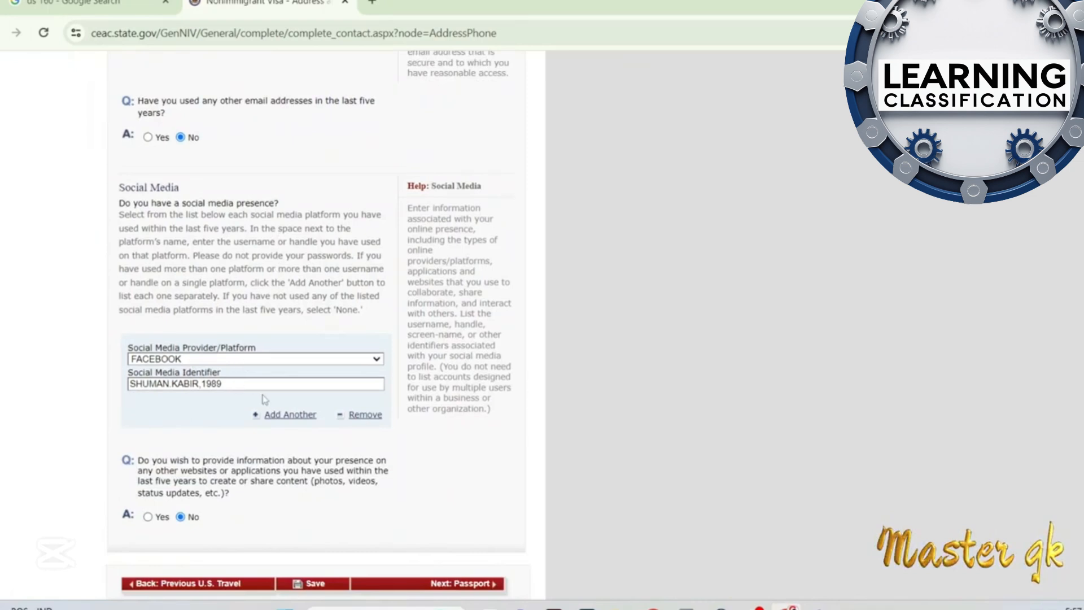
scroll(264, 399, down, 2)
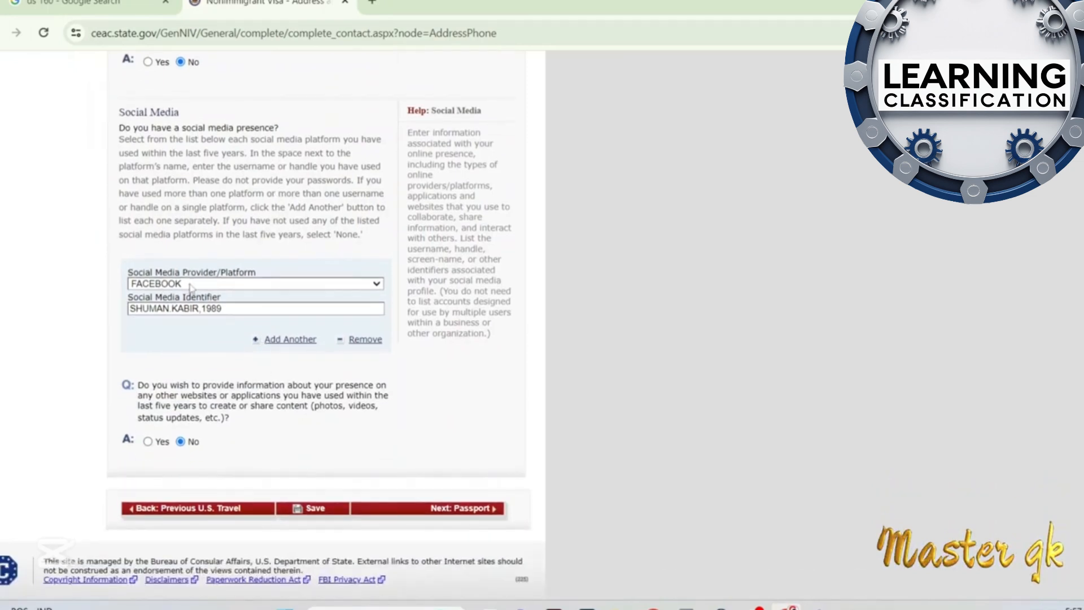
triple_click(240, 307)
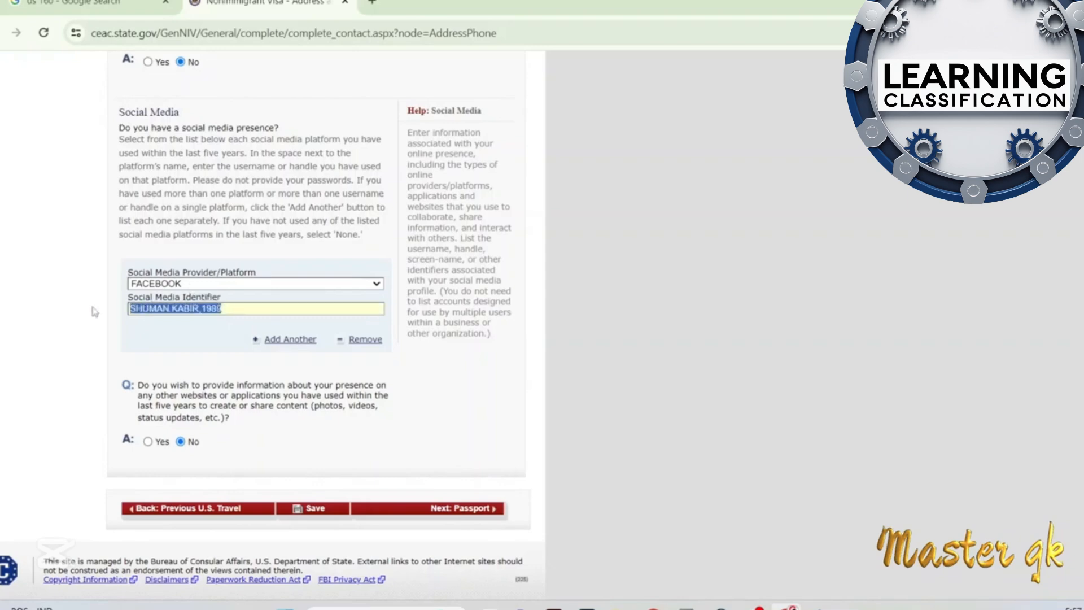
click(579, 281)
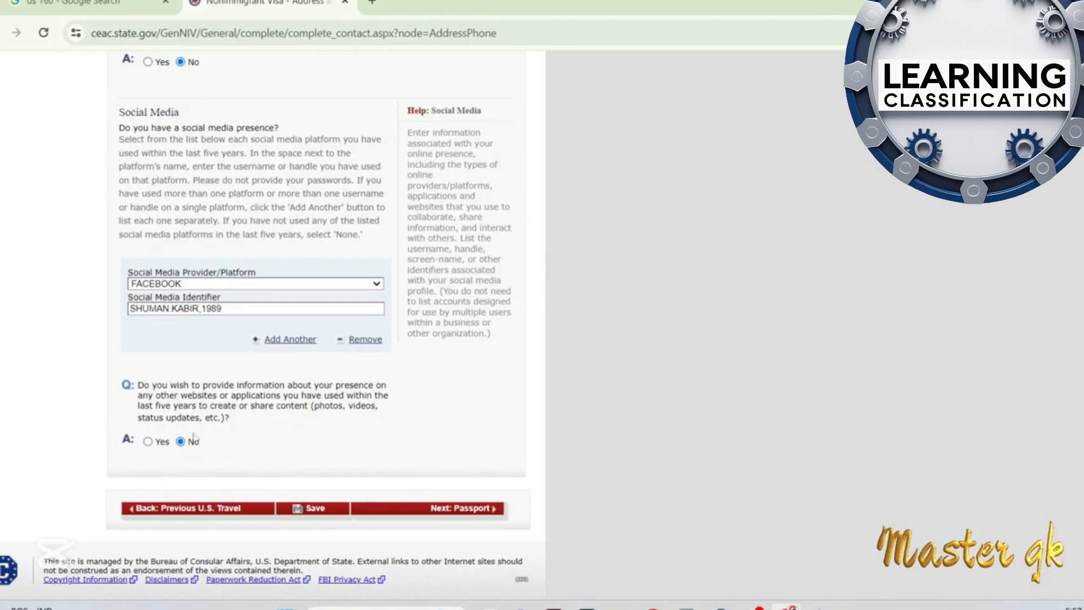
scroll(220, 439, down, 1)
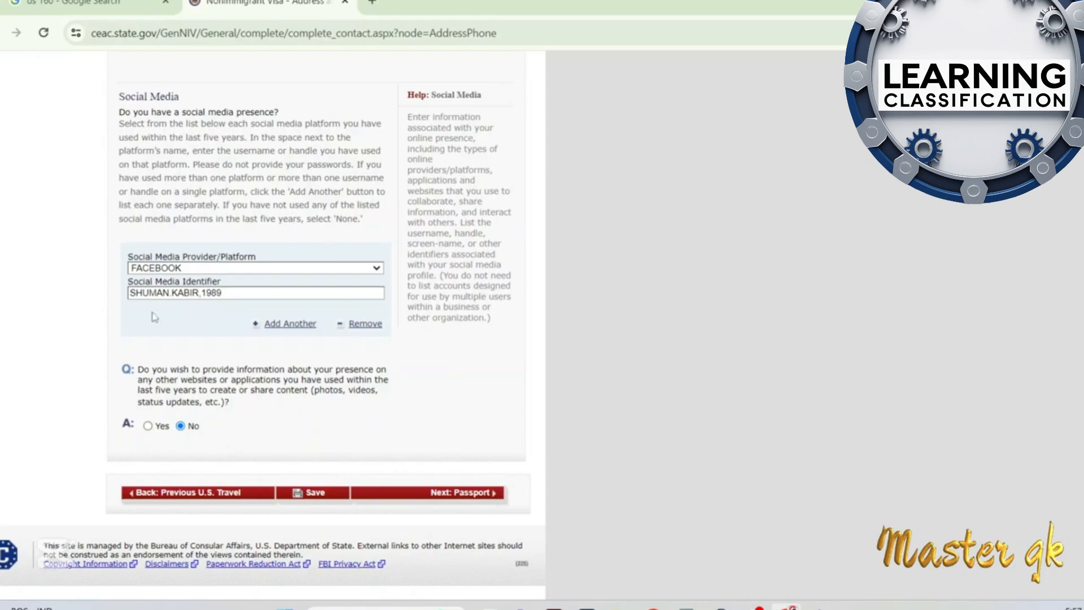
click(478, 492)
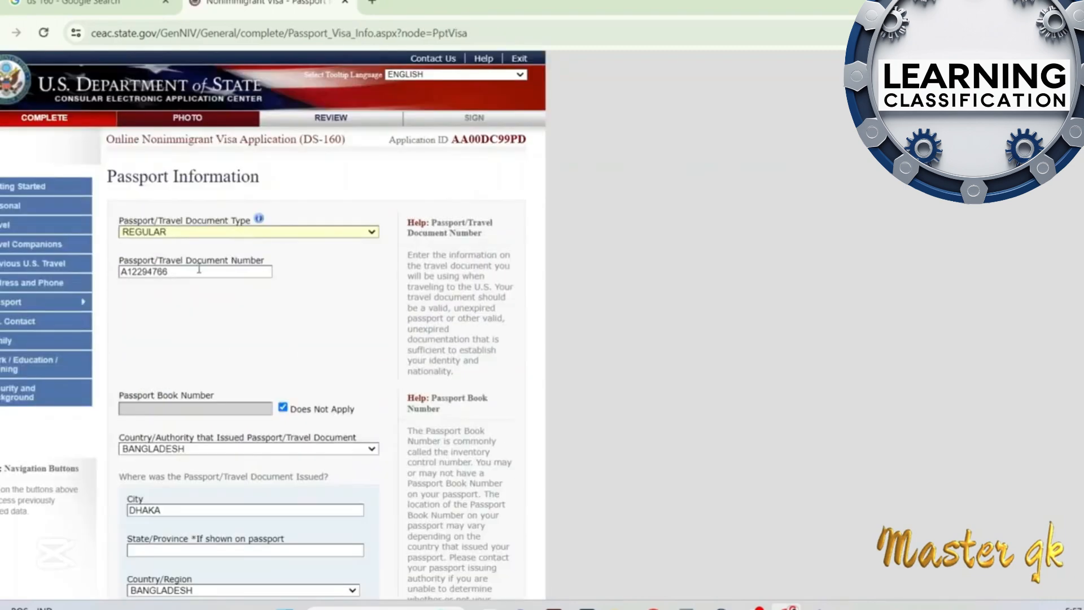
Review the passport document, issuance, expiration and lost-passport answers on Passport Information, and continue to U.S. Contact
scroll(218, 282, down, 3)
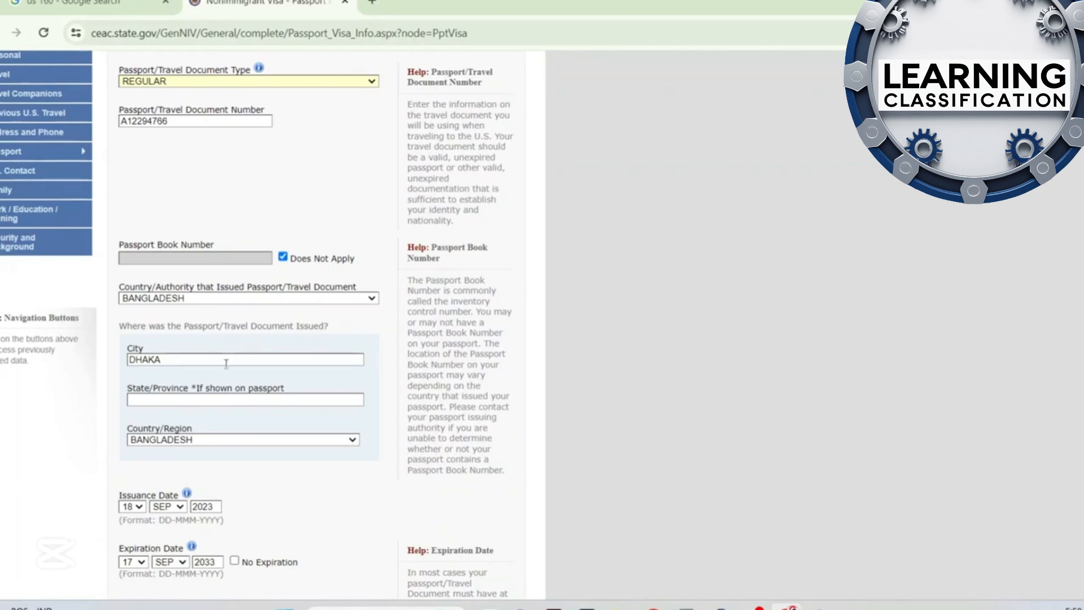
scroll(221, 364, up, 2)
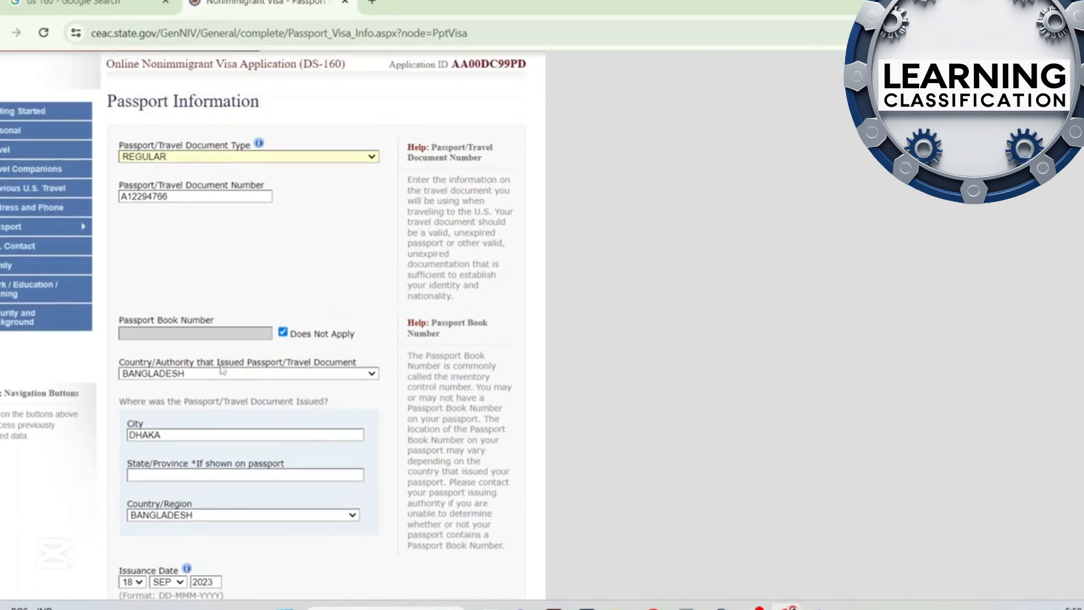
scroll(224, 370, down, 3)
scroll(210, 356, down, 3)
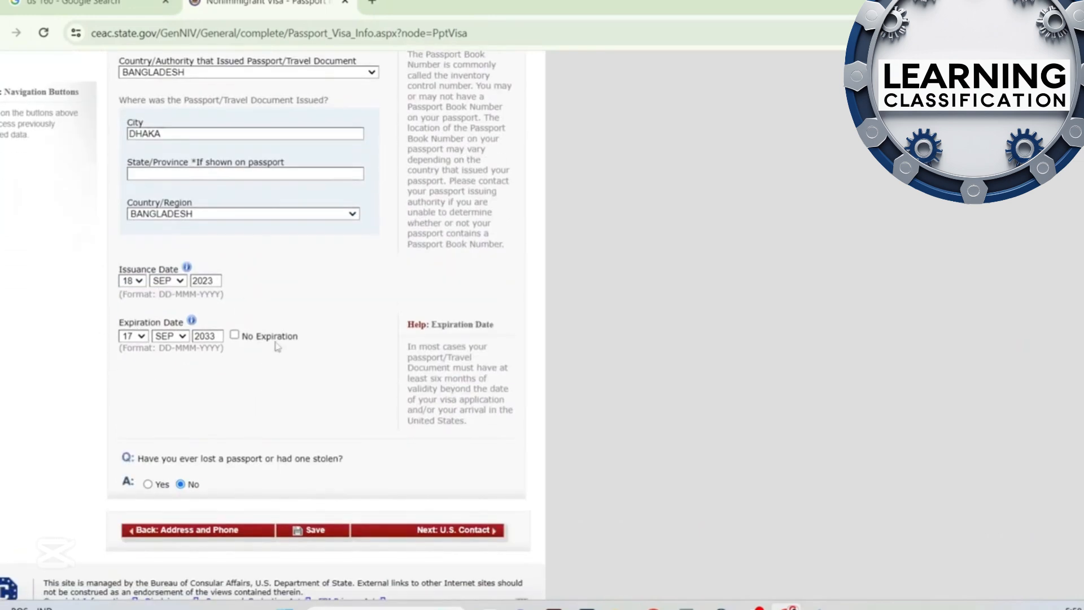
scroll(277, 345, down, 1)
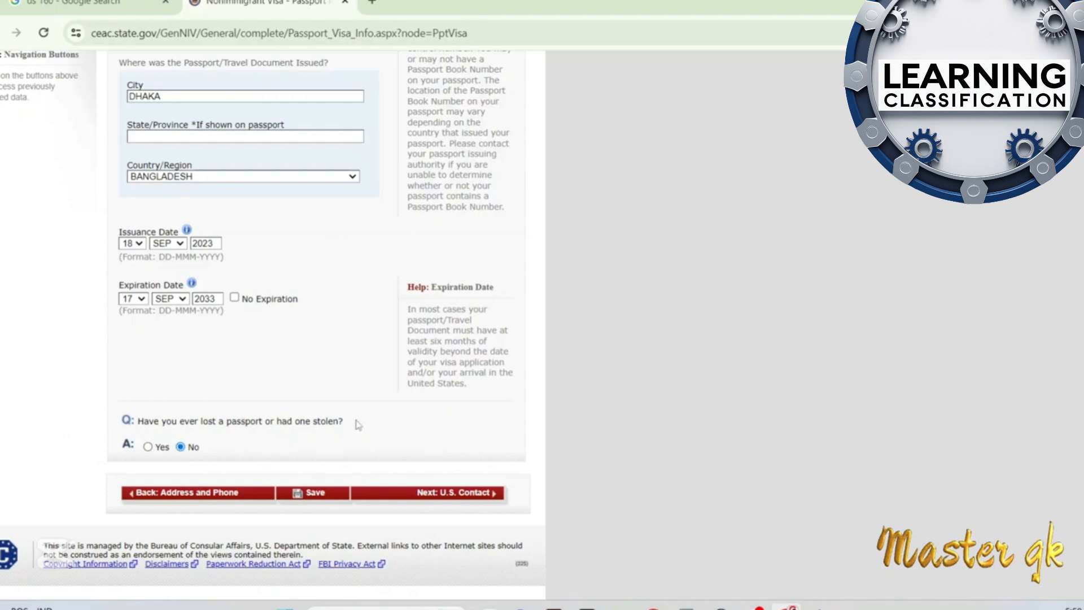
click(453, 496)
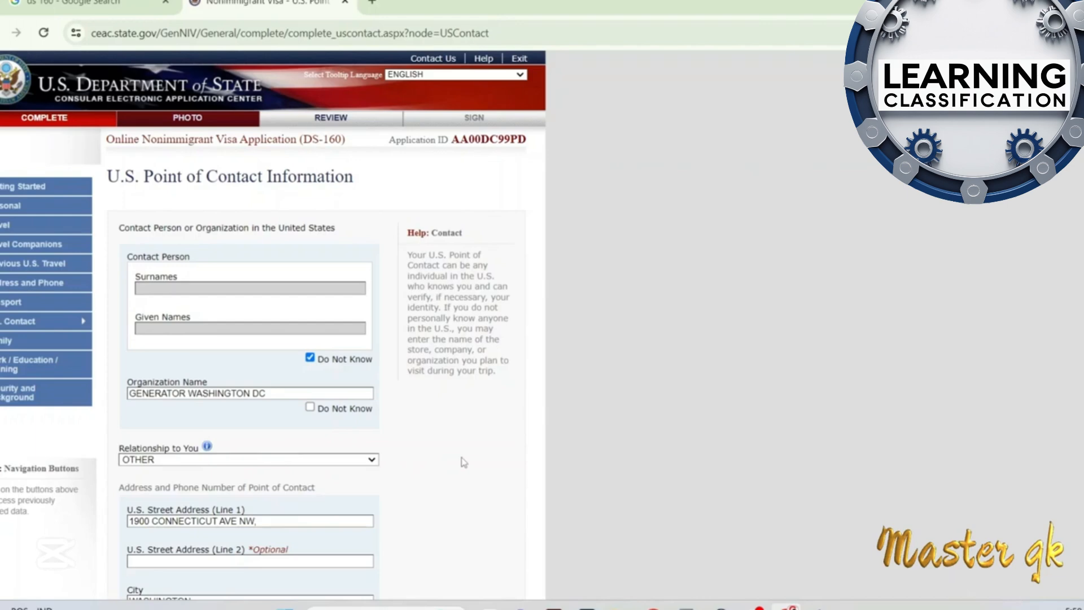
Review the contact organization, relationship, address and phone details on the U.S. Point of Contact page, and proceed to Family
scroll(462, 461, down, 7)
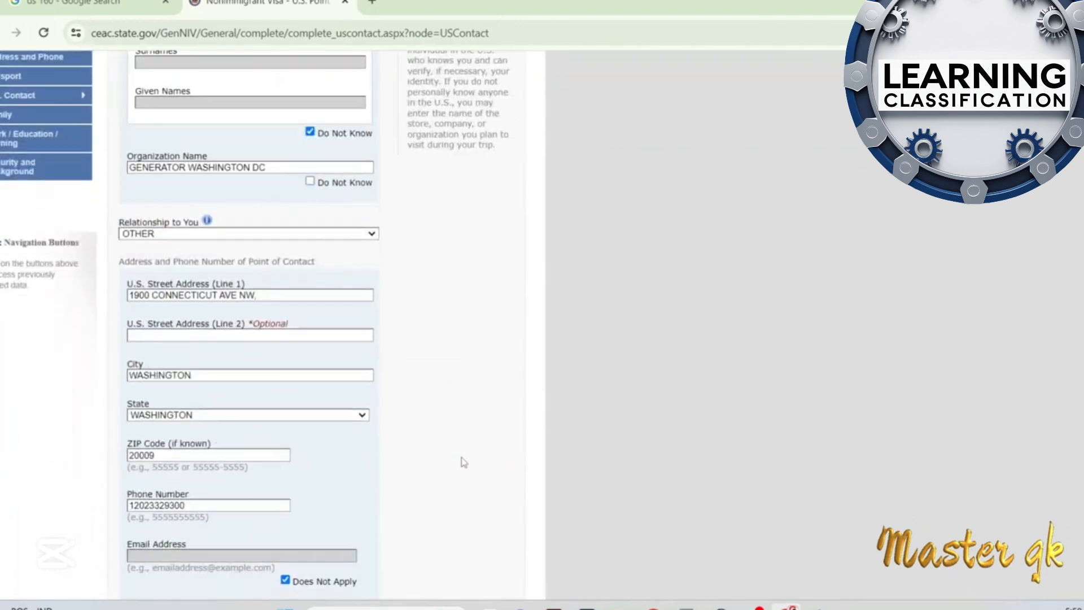
scroll(462, 461, up, 7)
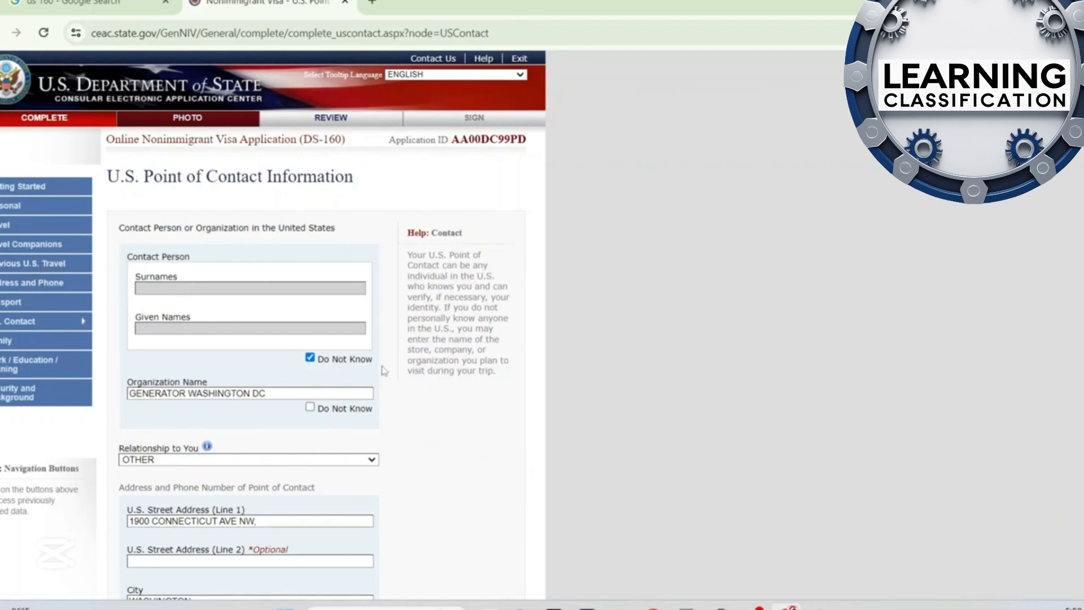
scroll(72, 323, down, 1)
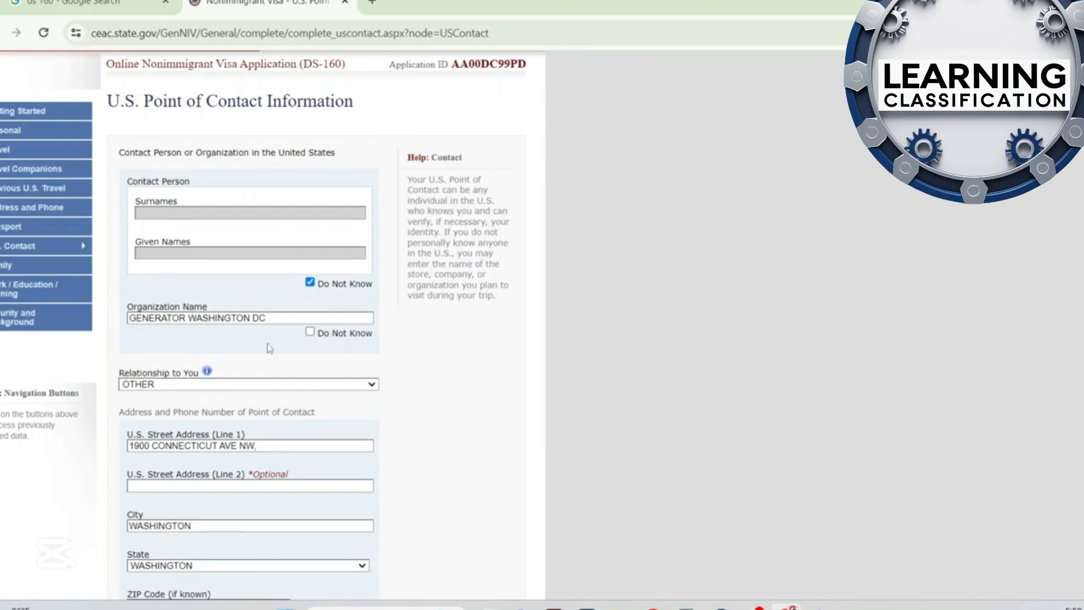
scroll(206, 331, down, 1)
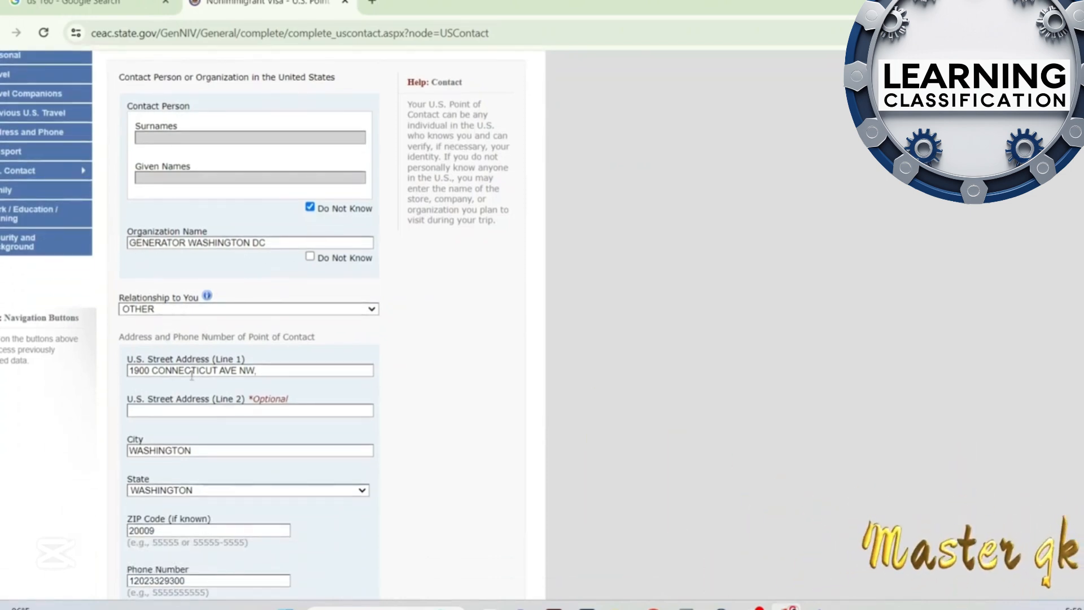
scroll(283, 415, up, 1)
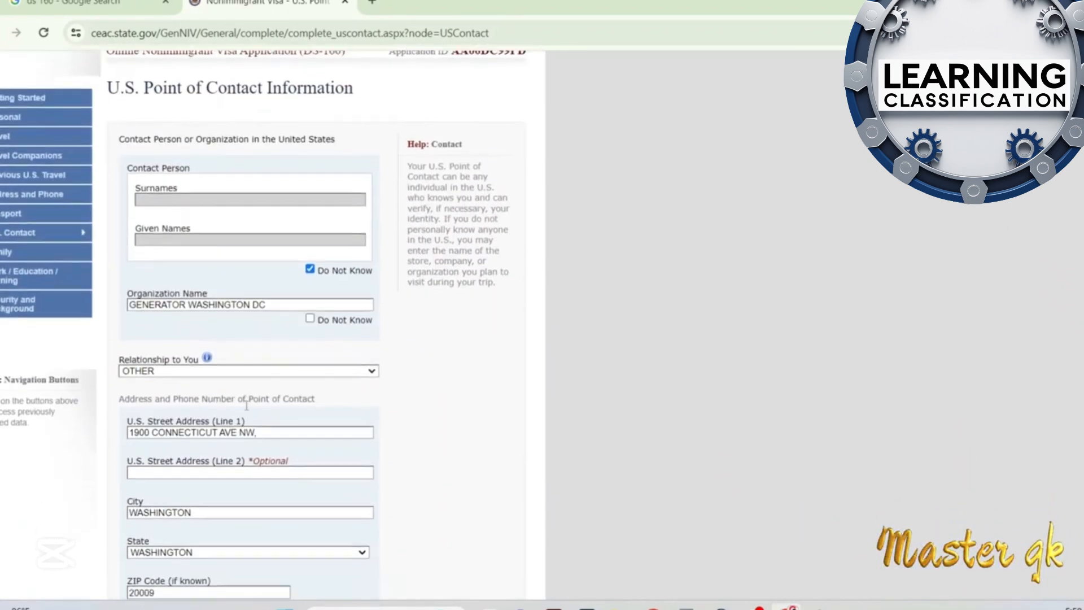
scroll(266, 423, down, 3)
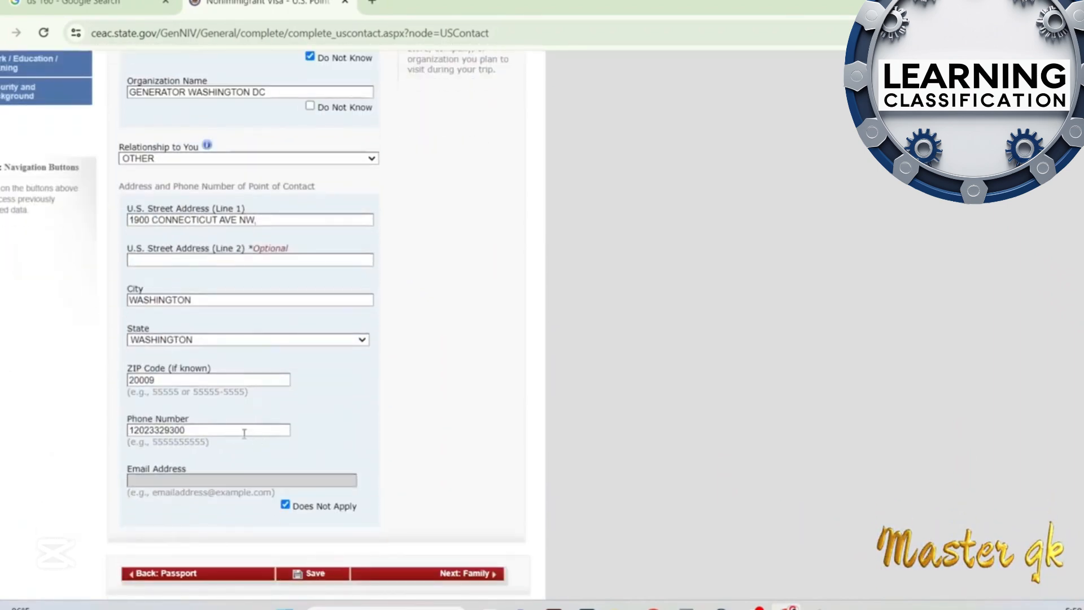
scroll(287, 175, up, 3)
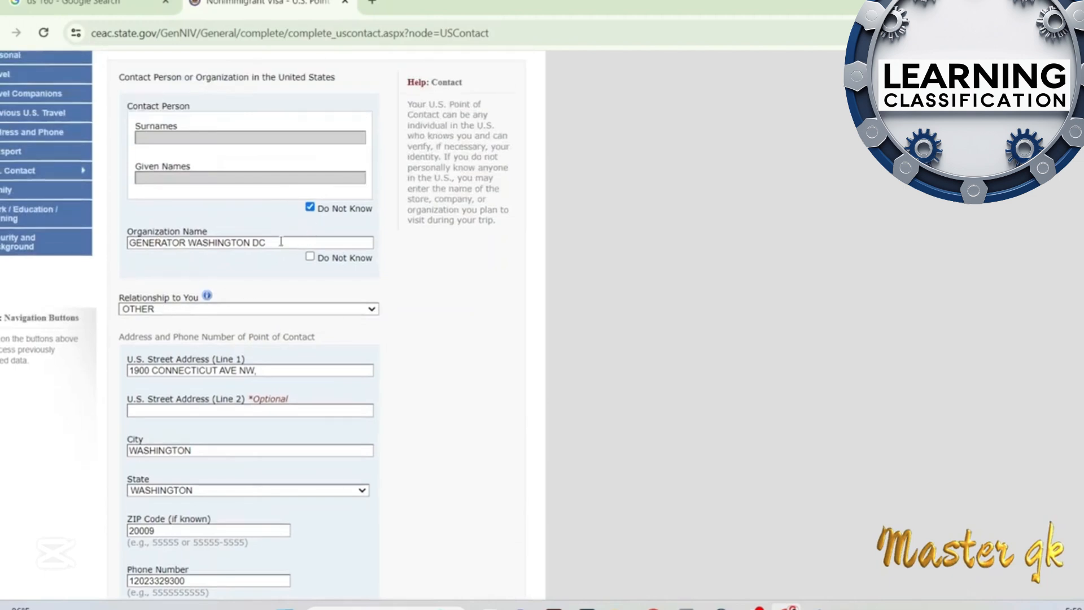
scroll(283, 284, down, 2)
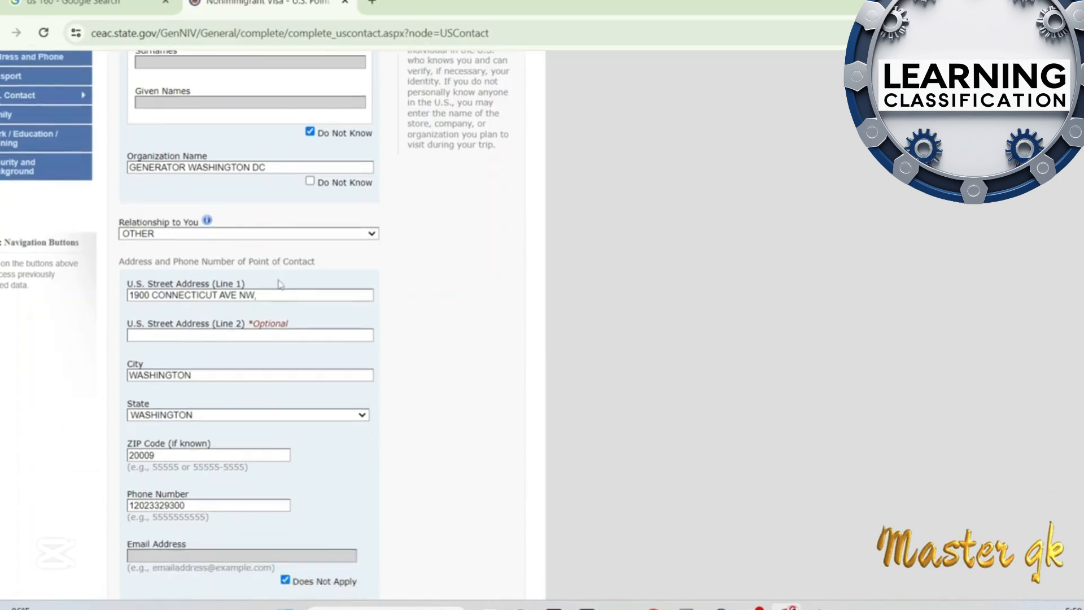
scroll(281, 285, down, 3)
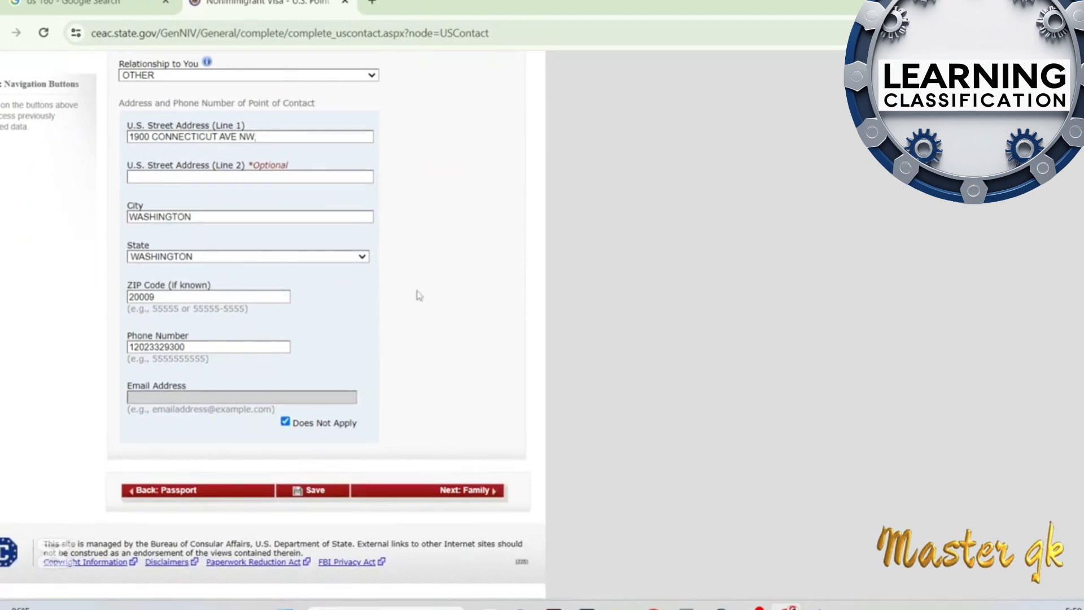
scroll(435, 336, up, 7)
scroll(440, 336, down, 7)
click(474, 502)
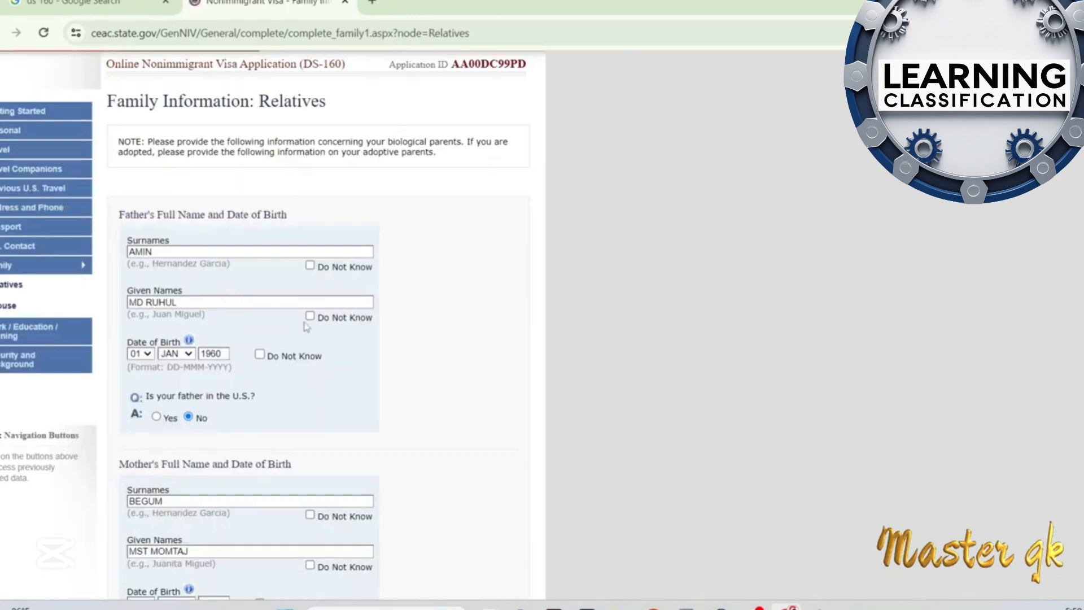
Review the father's and mother's details and the answers about relatives in the U.S., and continue to Spouse
scroll(316, 339, down, 3)
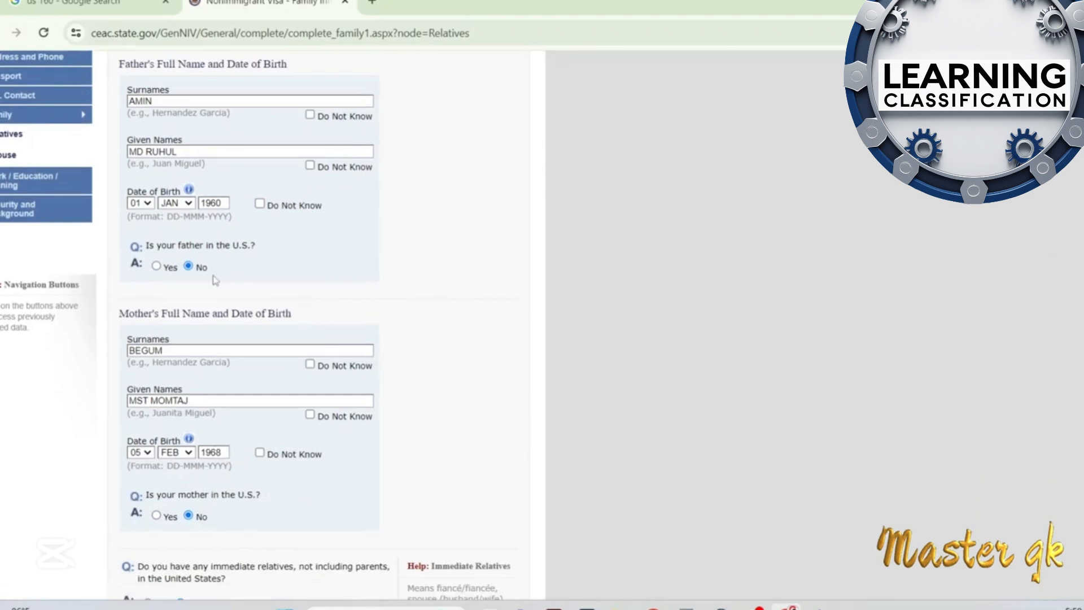
scroll(287, 303, down, 4)
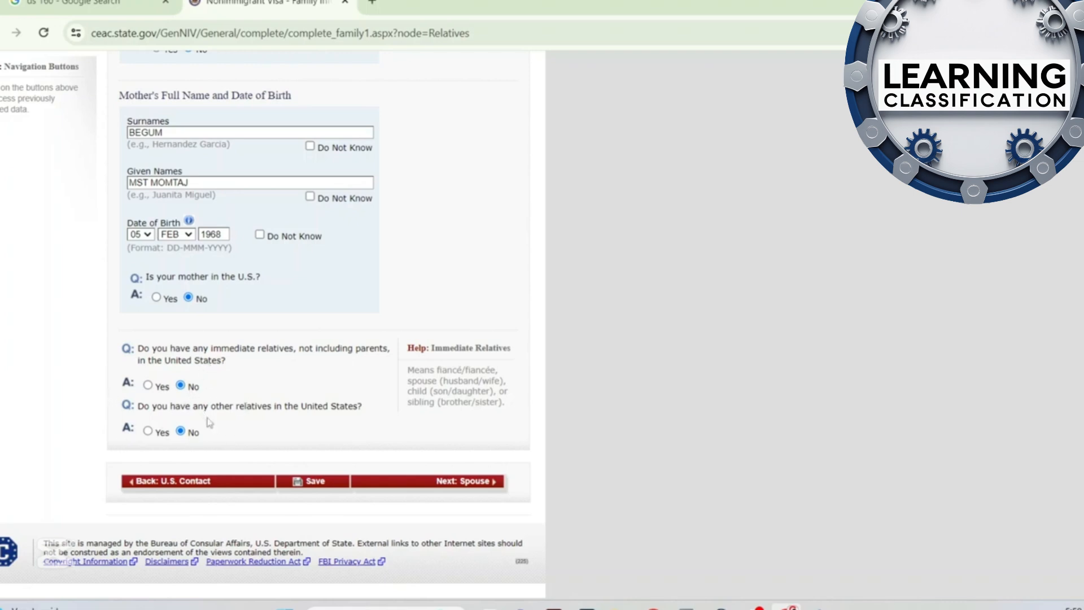
click(454, 491)
Review the spouse's details and the Spouse's Address options, keeping SAME AS HOME ADDRESS, and proceed to Work/Education/Training
scroll(263, 182, down, 3)
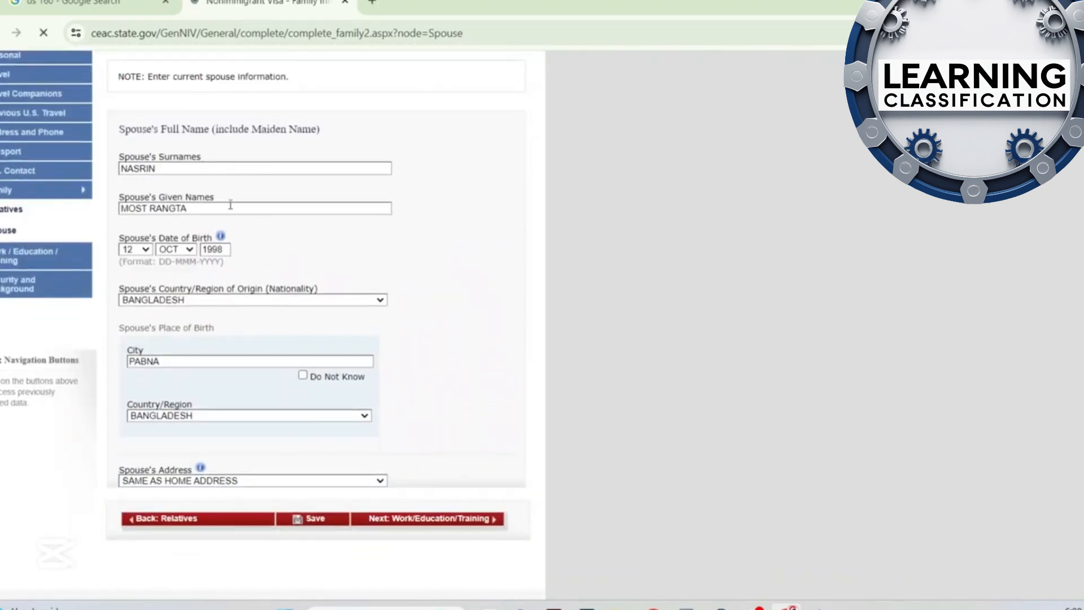
scroll(278, 333, down, 1)
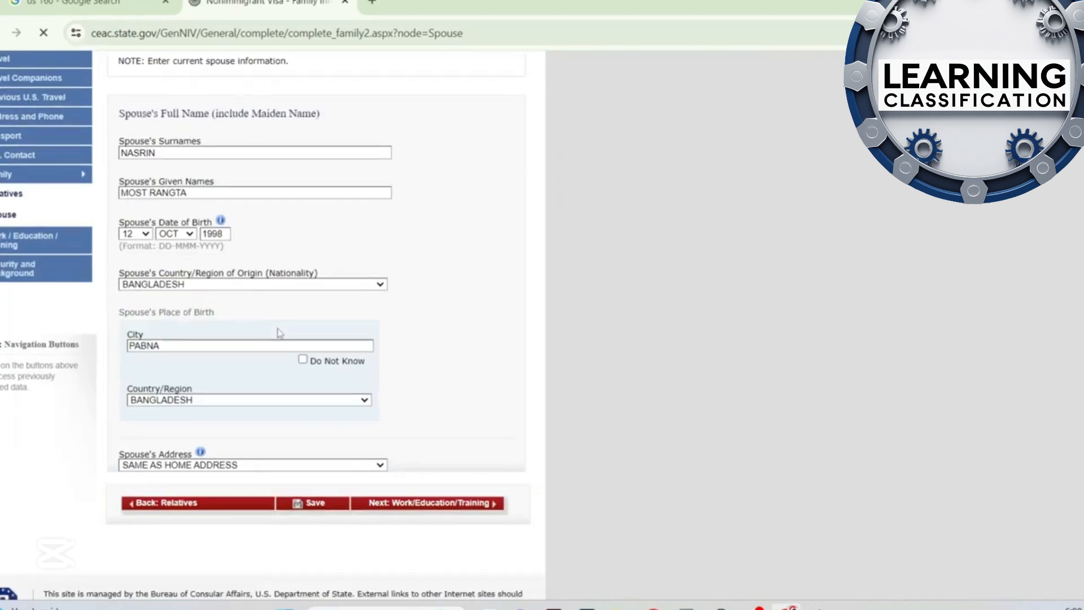
scroll(279, 333, down, 1)
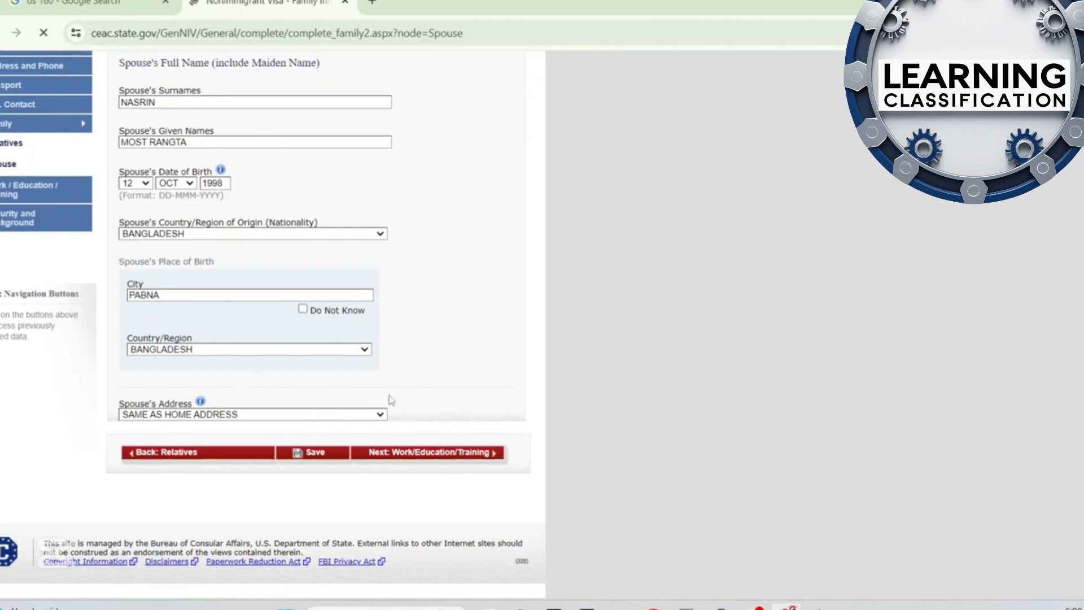
click(242, 415)
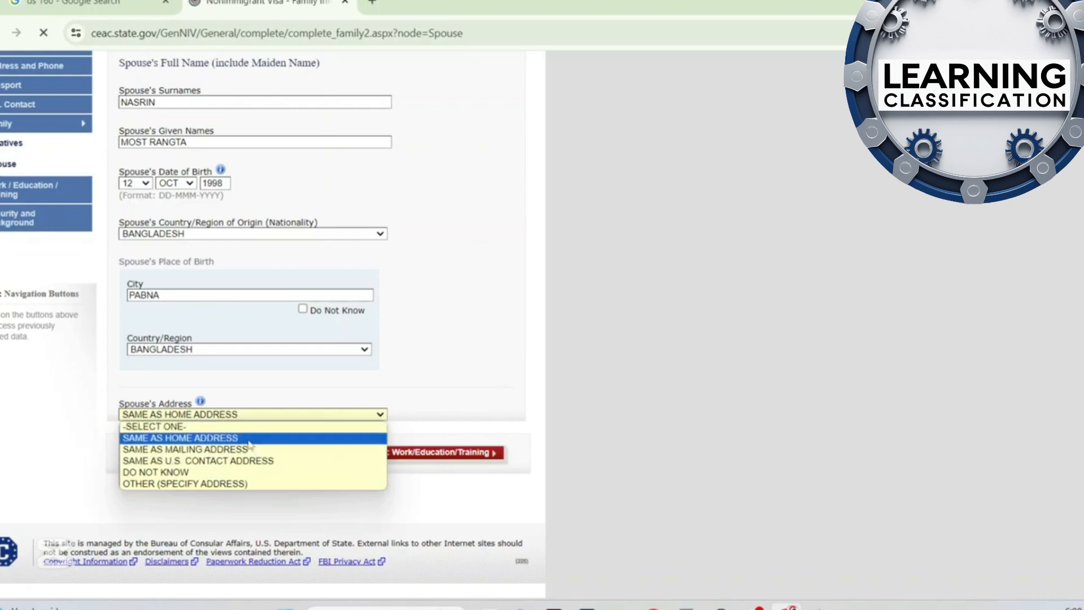
click(492, 395)
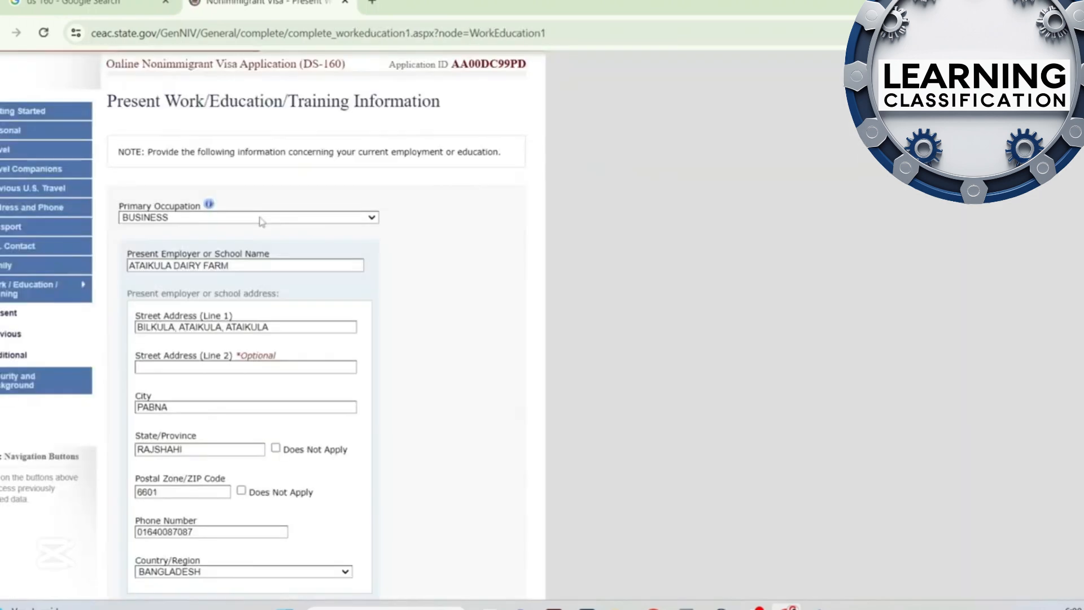
Check the present employer's name and street address, and review the remaining contact details, start date and monthly income
click(260, 270)
click(303, 327)
scroll(381, 385, down, 1)
scroll(260, 331, down, 3)
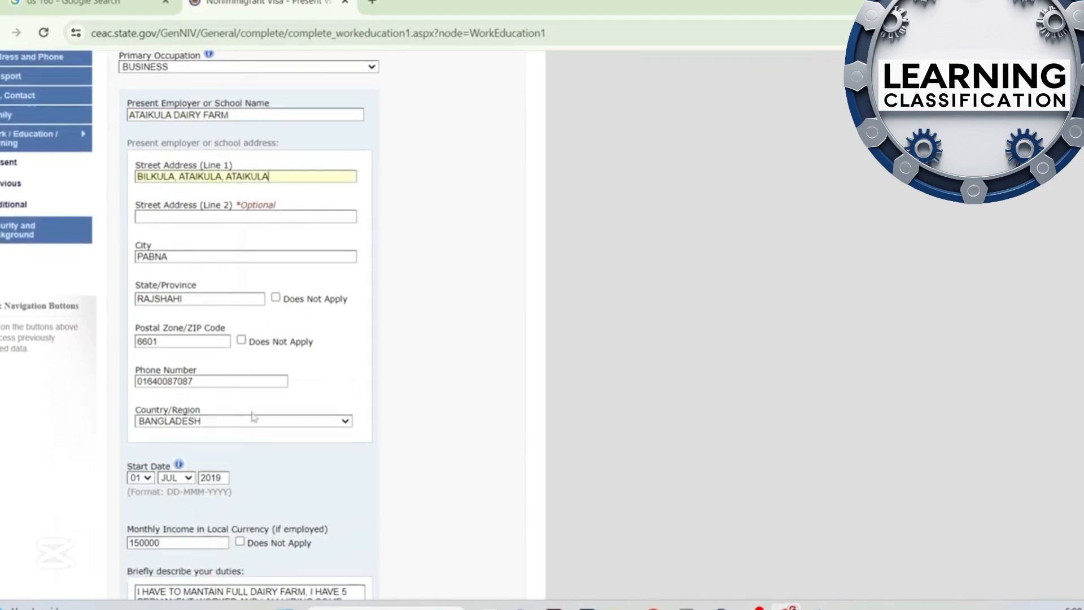
scroll(303, 402, down, 3)
scroll(303, 402, down, 1)
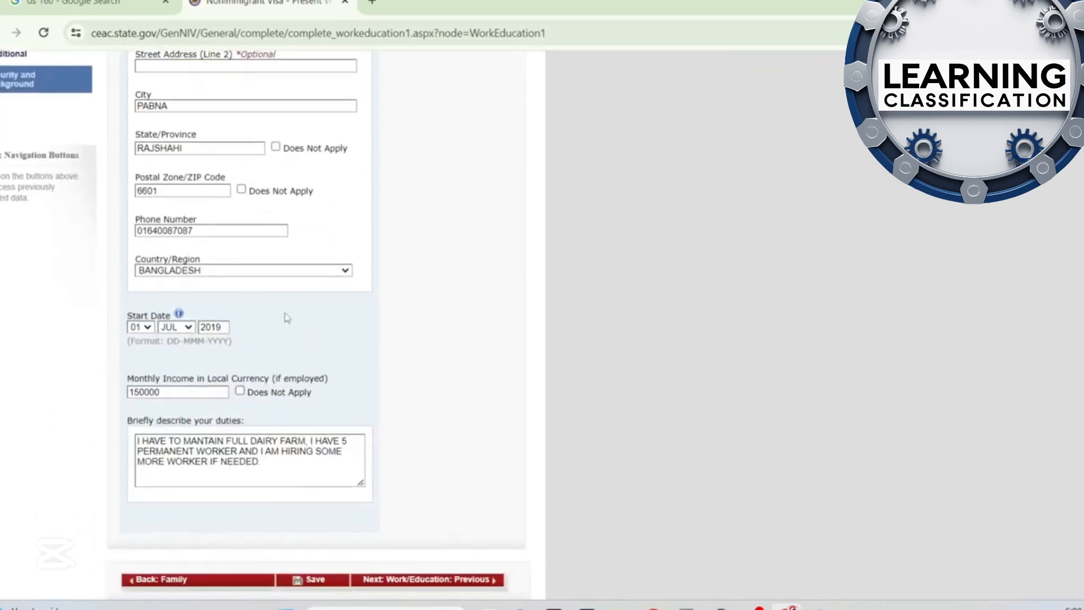
scroll(222, 389, down, 1)
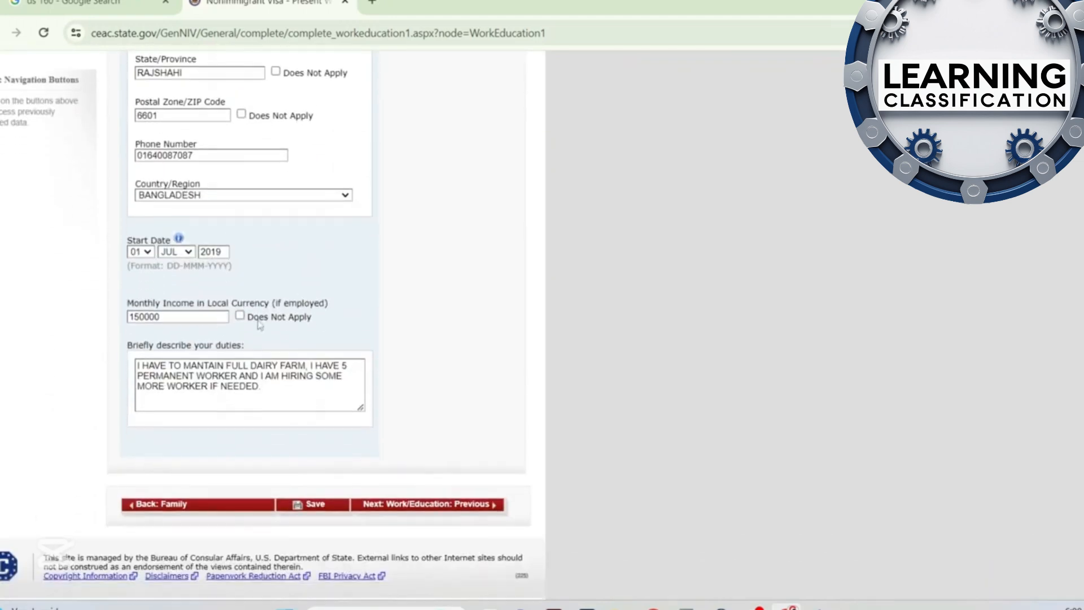
Highlight the description of job duties, clear the selection and continue to Previous Work/Education
triple_click(286, 396)
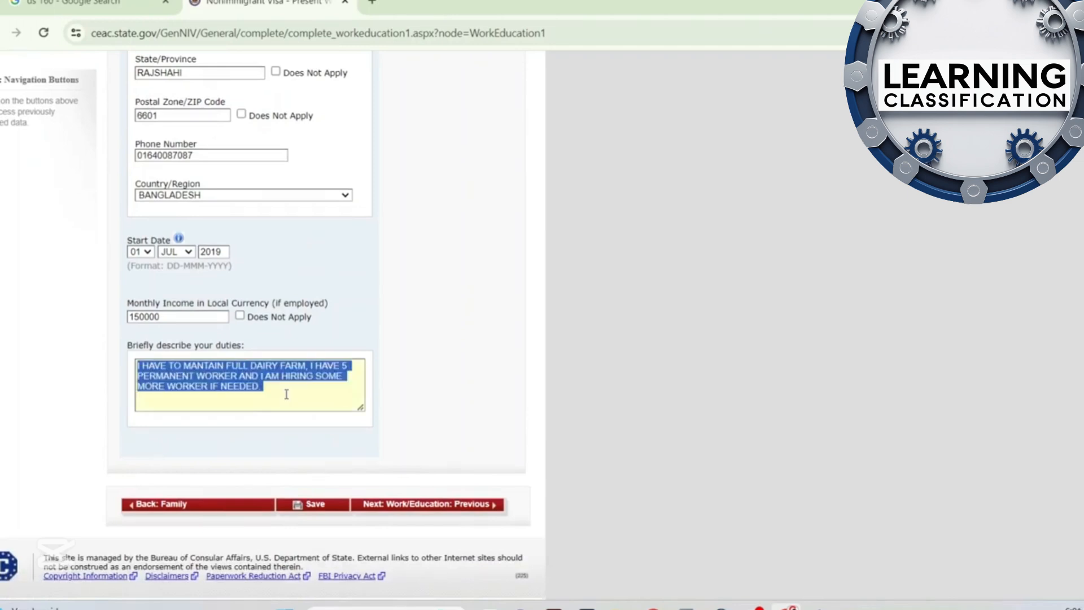
click(286, 394)
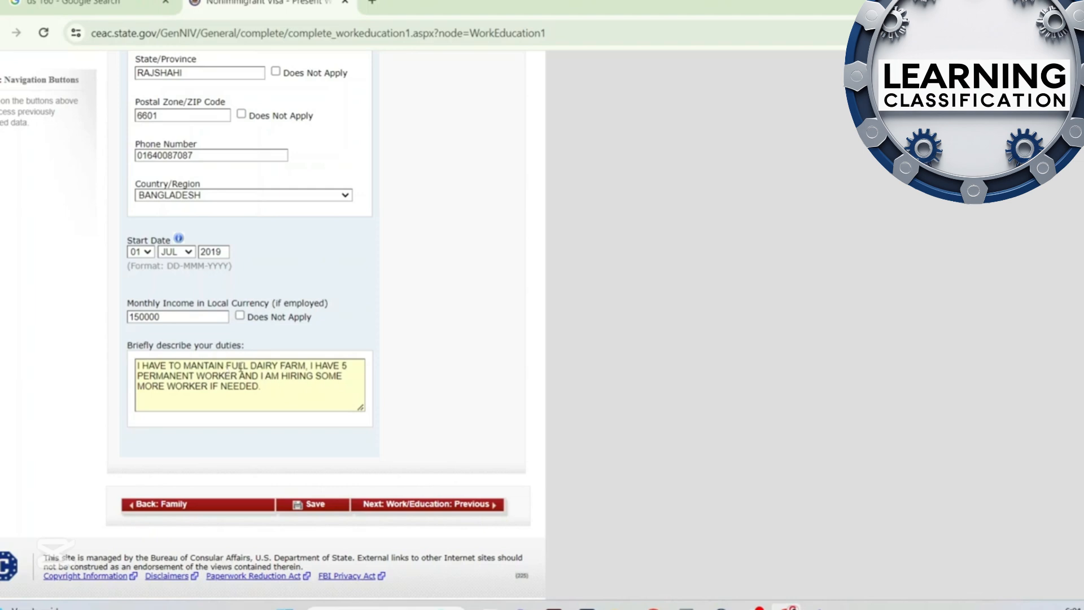
click(464, 511)
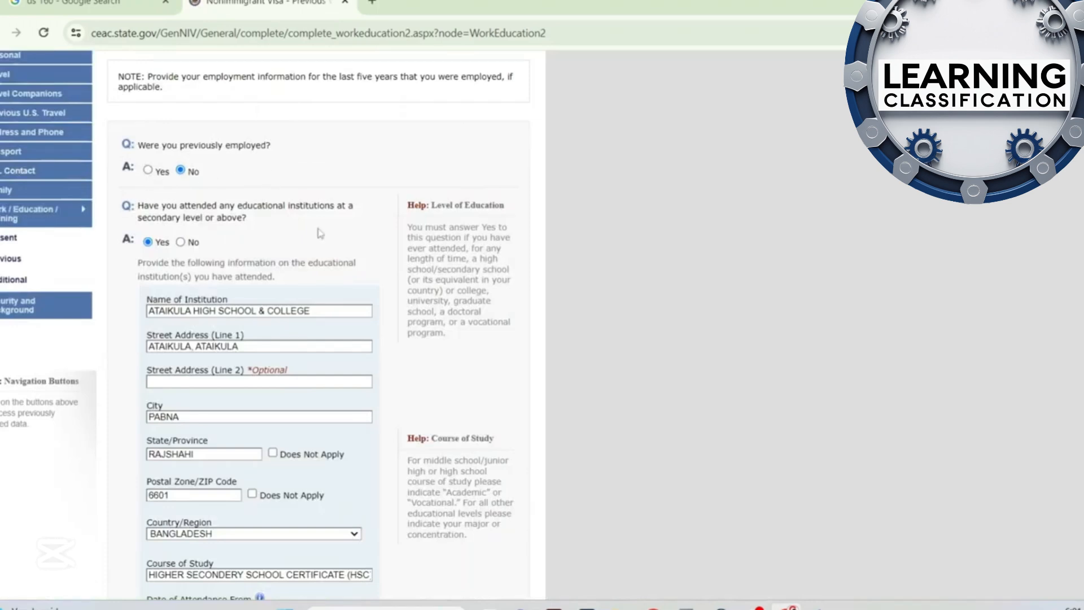
Highlight the school's name and street address, review its course of study and attendance dates, and continue to Additional Work/Education
scroll(321, 233, down, 3)
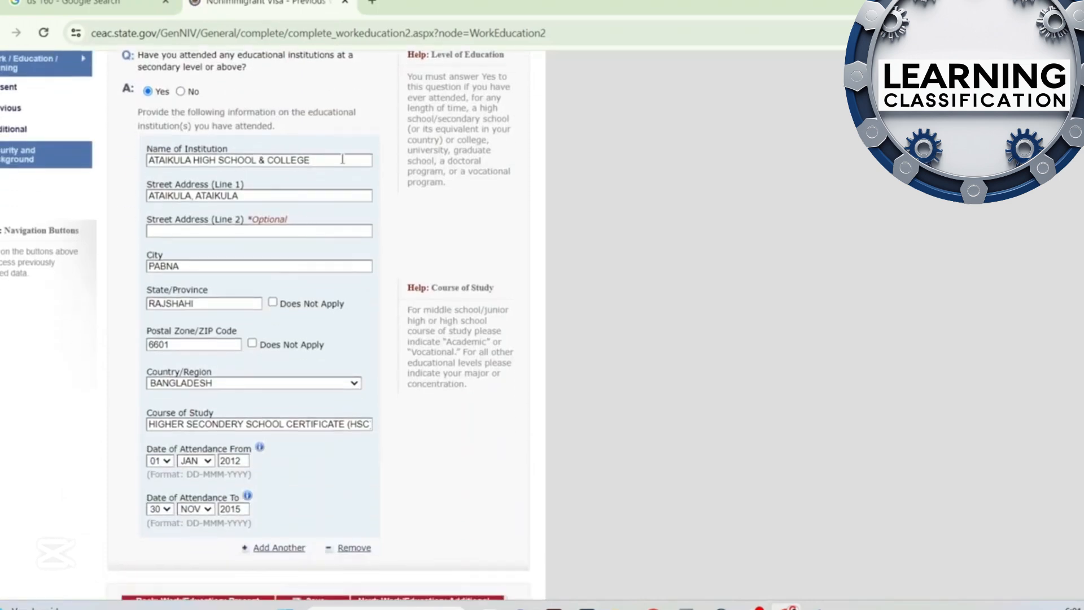
drag(342, 159, 132, 162)
key(Tab)
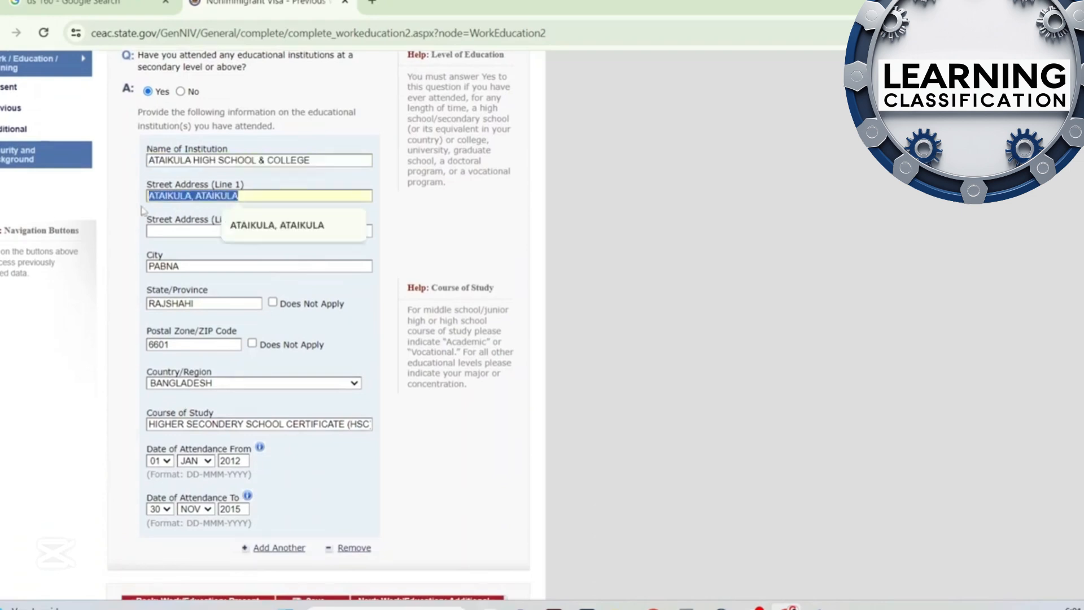
click(244, 197)
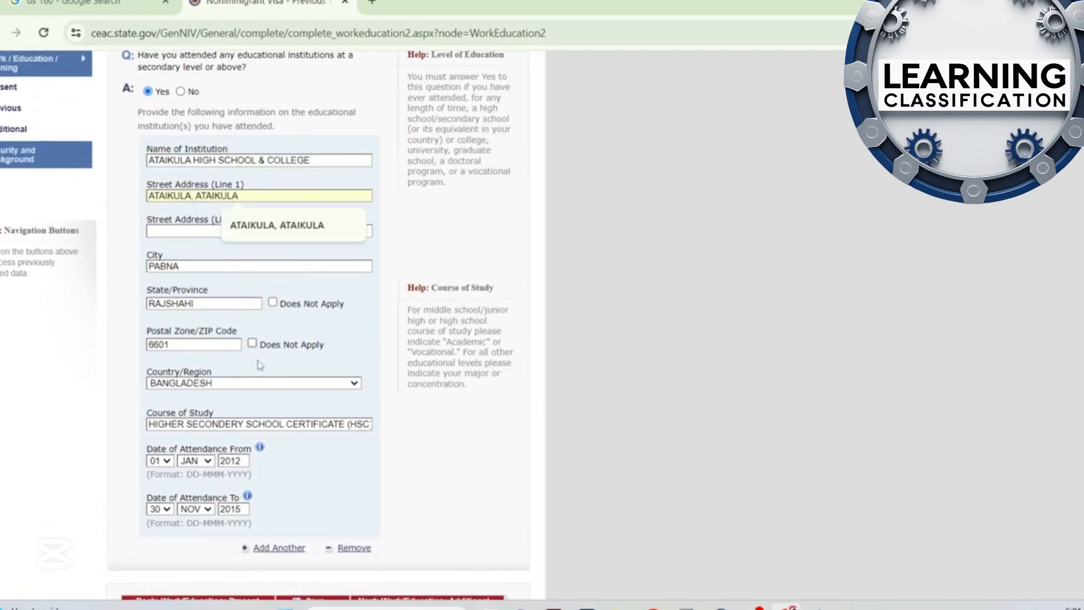
scroll(260, 366, down, 2)
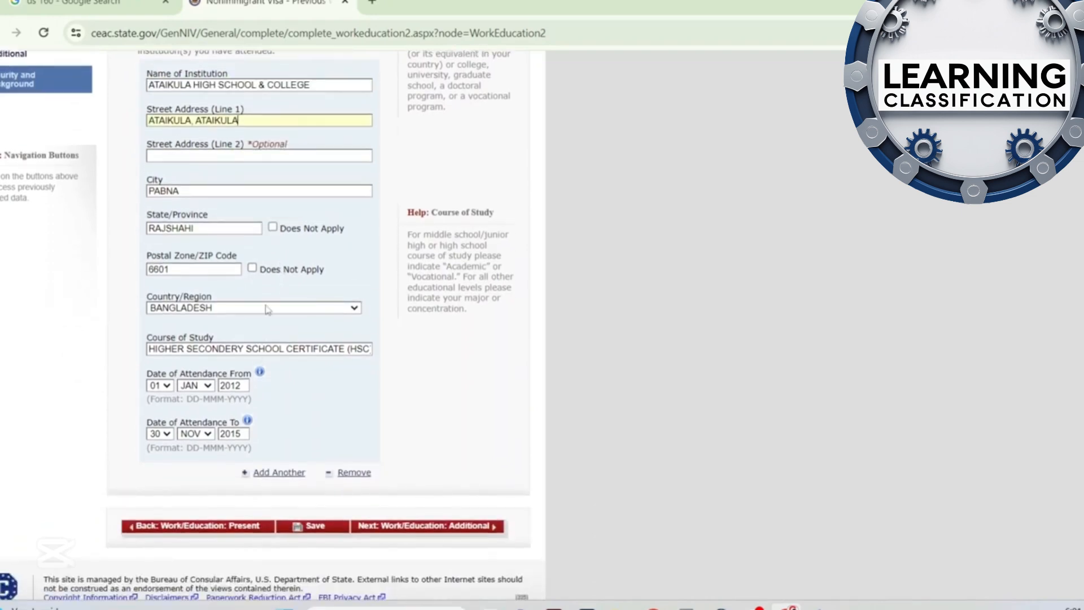
click(308, 351)
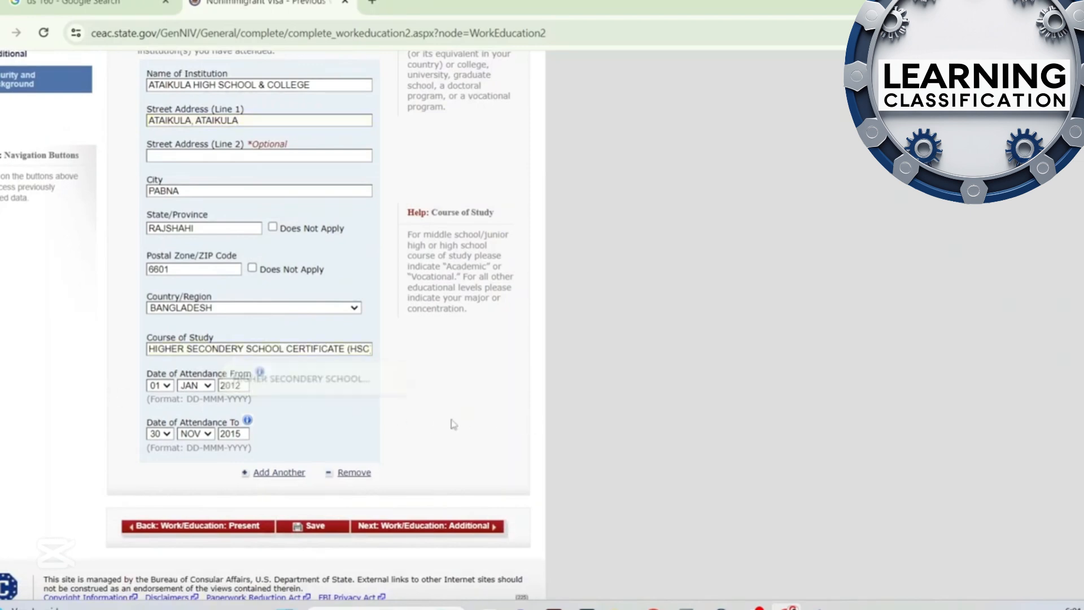
scroll(277, 446, down, 1)
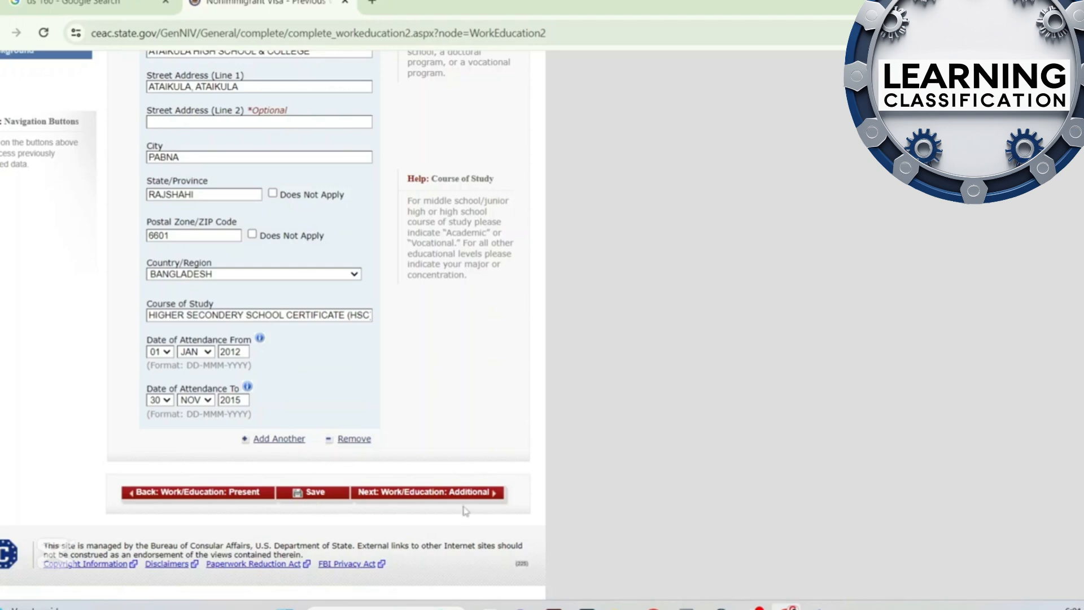
click(477, 492)
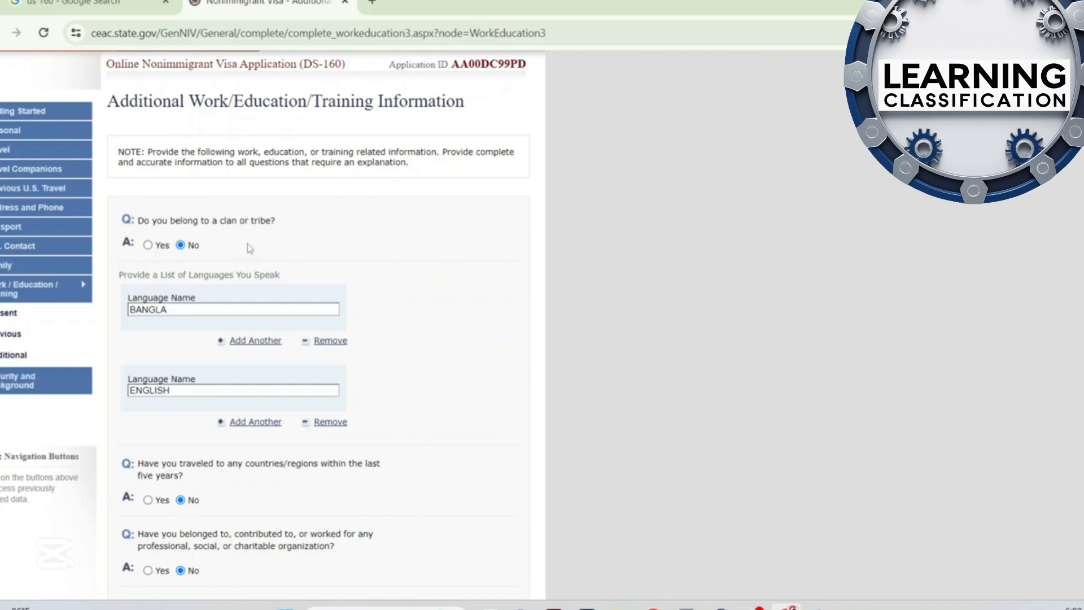
Review the clan, languages, travel, organization, skills and military answers under Additional Work/Education/Training, and continue to Security and Background
scroll(259, 265, down, 3)
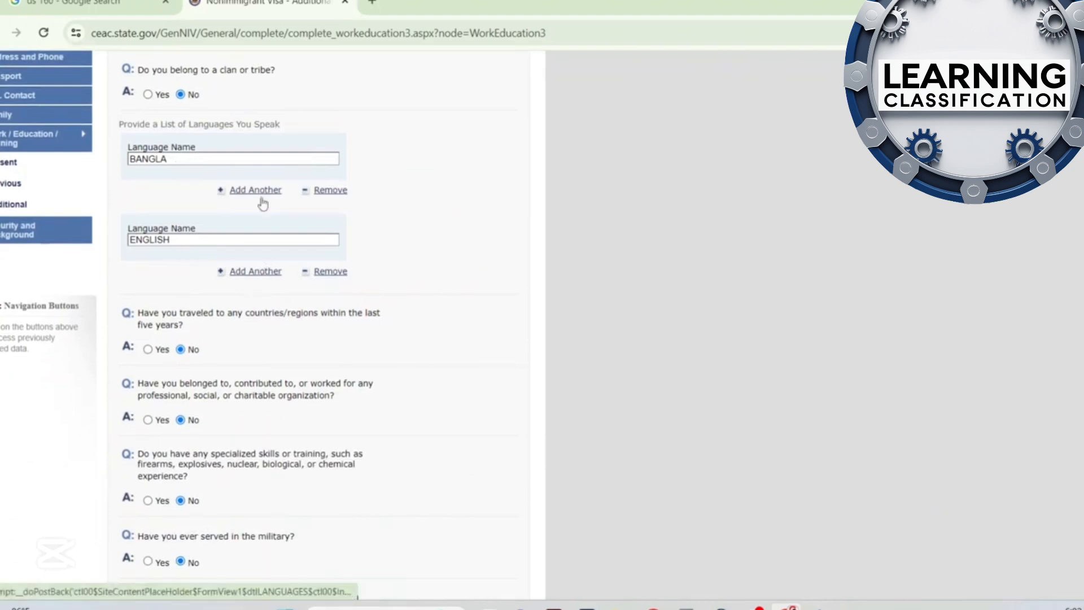
scroll(271, 308, down, 2)
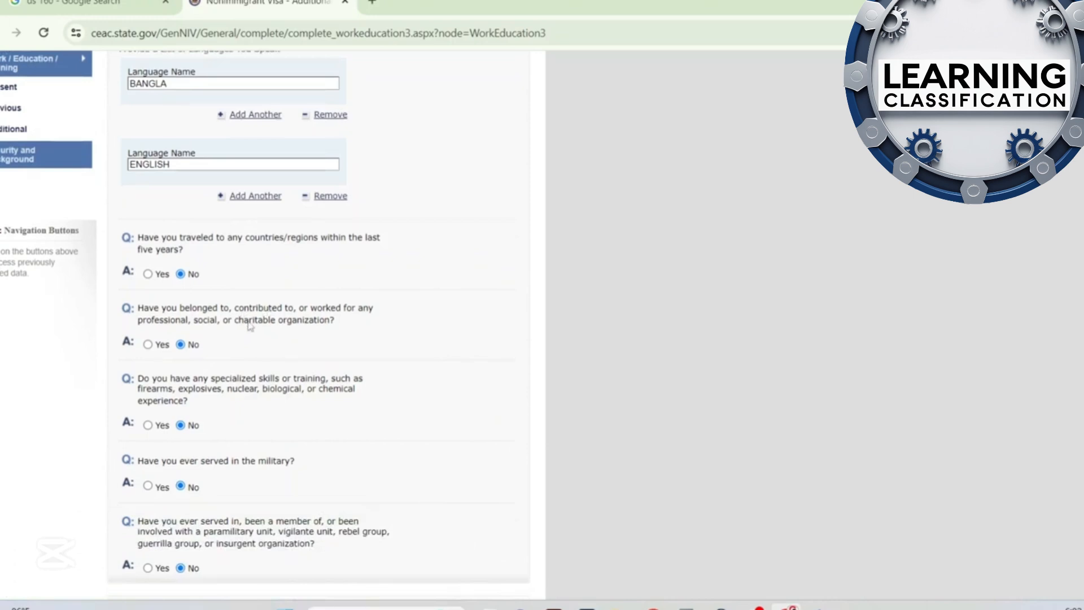
scroll(250, 326, down, 2)
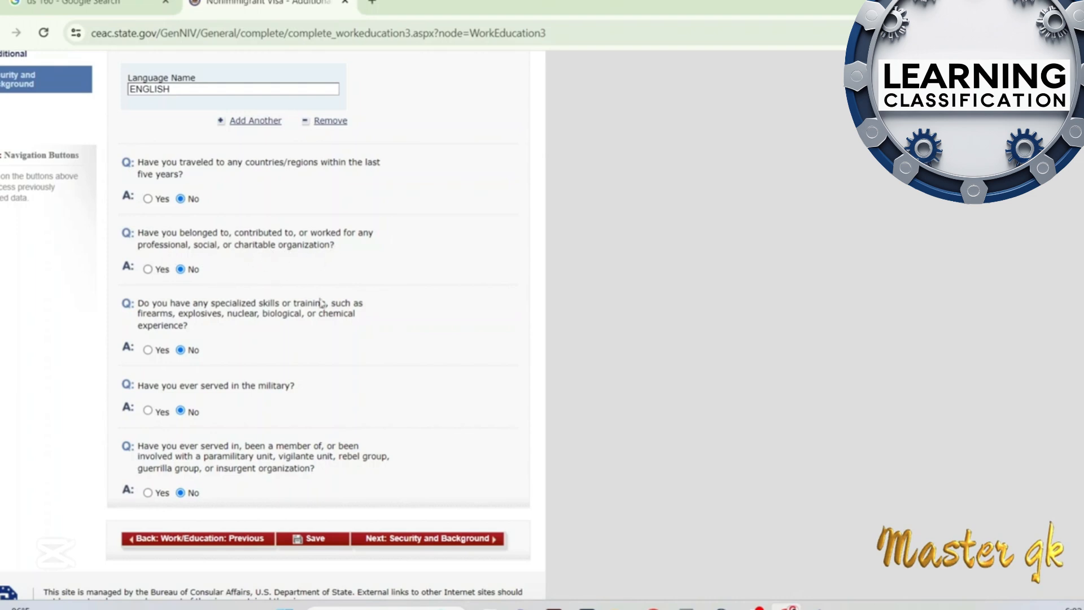
scroll(263, 405, down, 1)
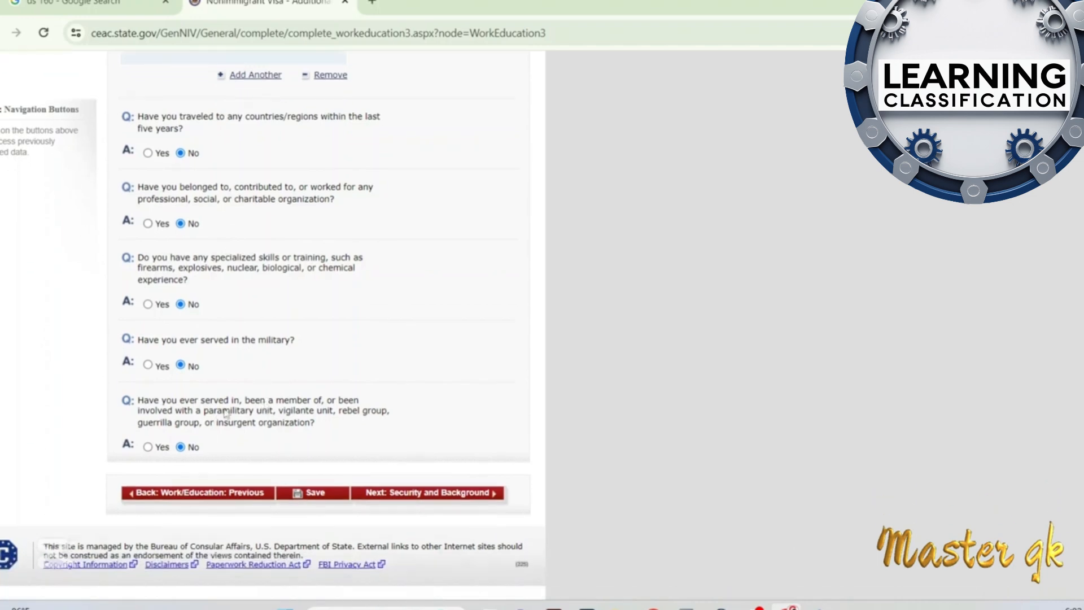
click(455, 501)
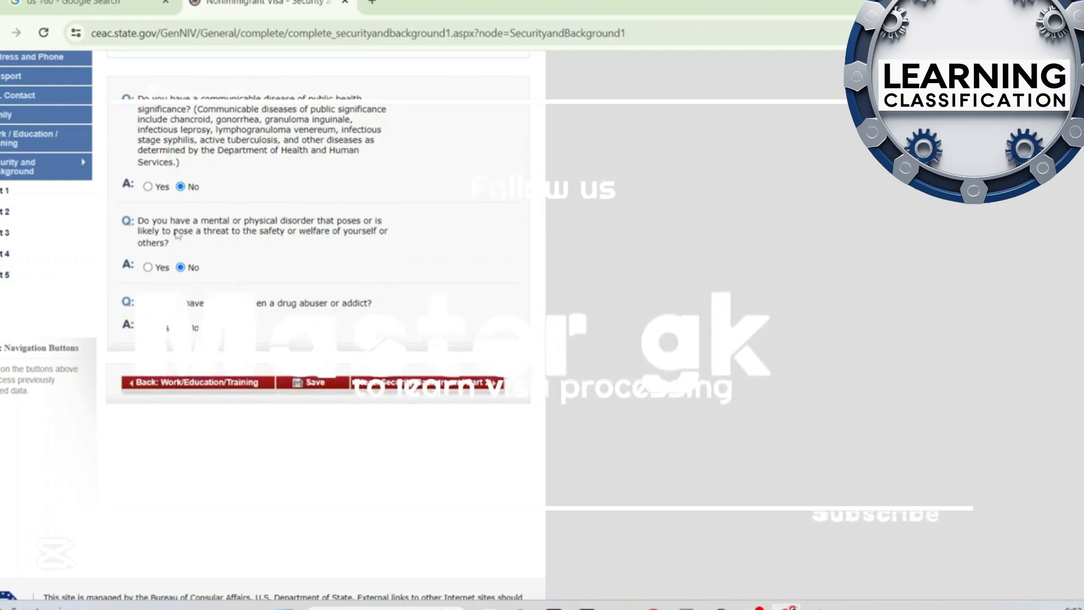
Proceed from Security and Background Part 1 to Part 2, review its criminal-offense answers, and continue to Part 3
click(427, 384)
scroll(428, 384, down, 10)
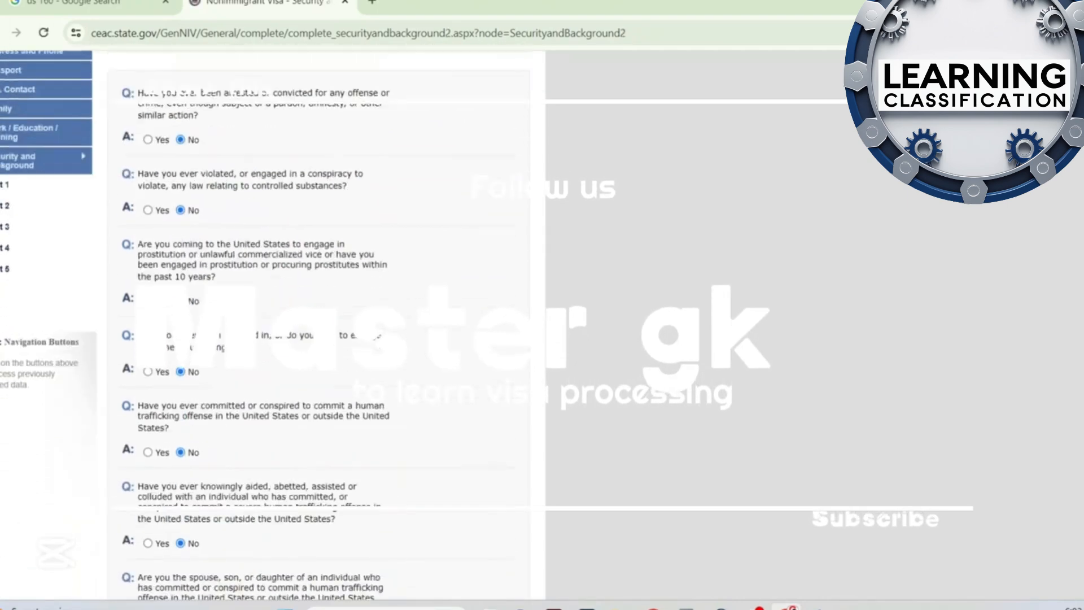
scroll(273, 327, up, 3)
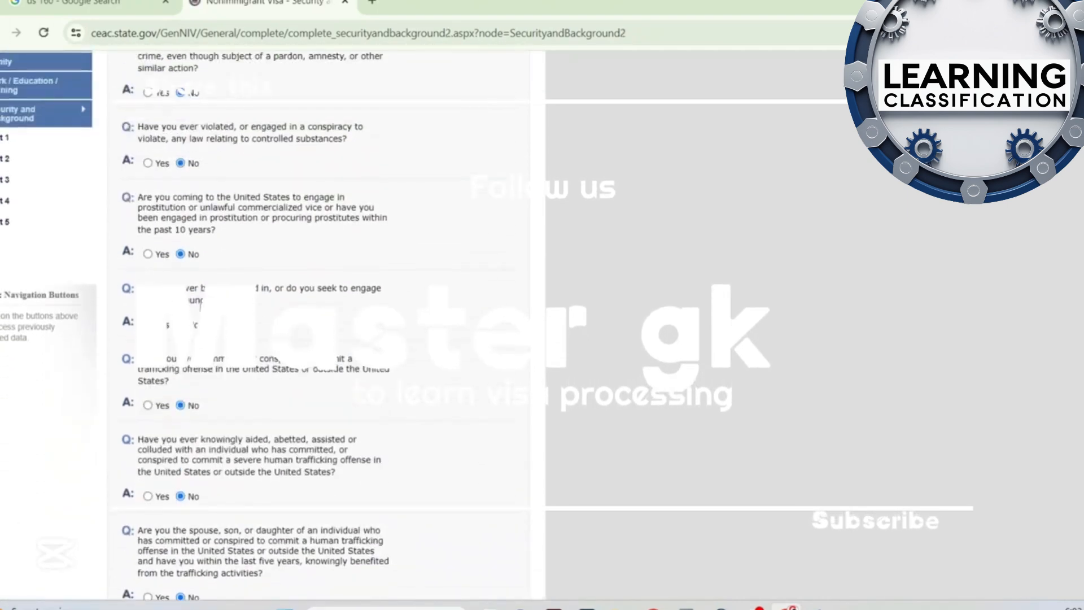
scroll(235, 255, down, 3)
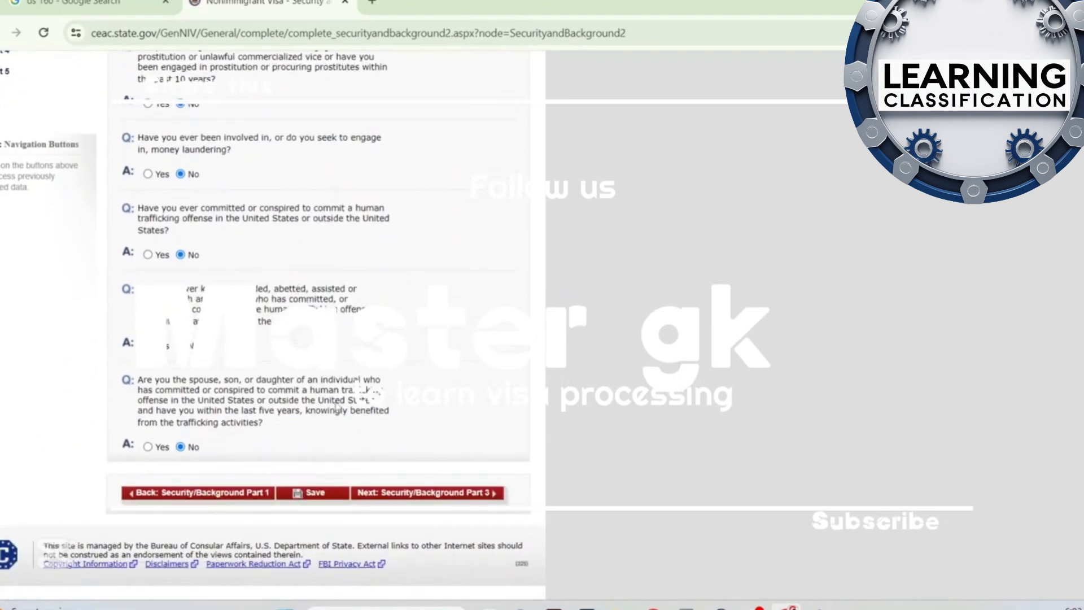
click(442, 494)
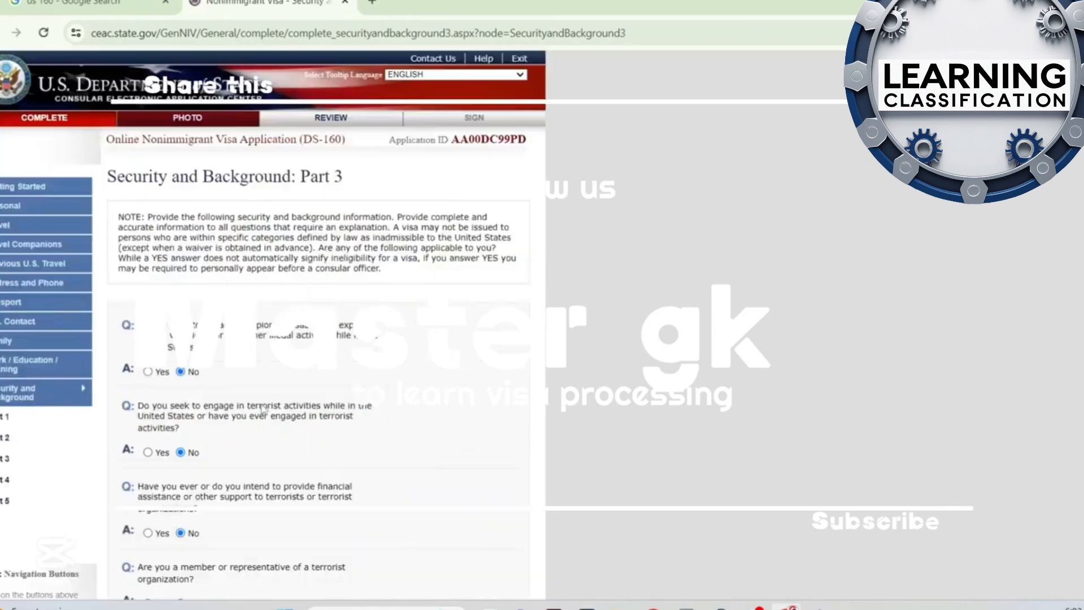
Review the terrorism, violence and human-rights answers in Security and Background Part 3, and continue to Part 4
scroll(264, 408, down, 8)
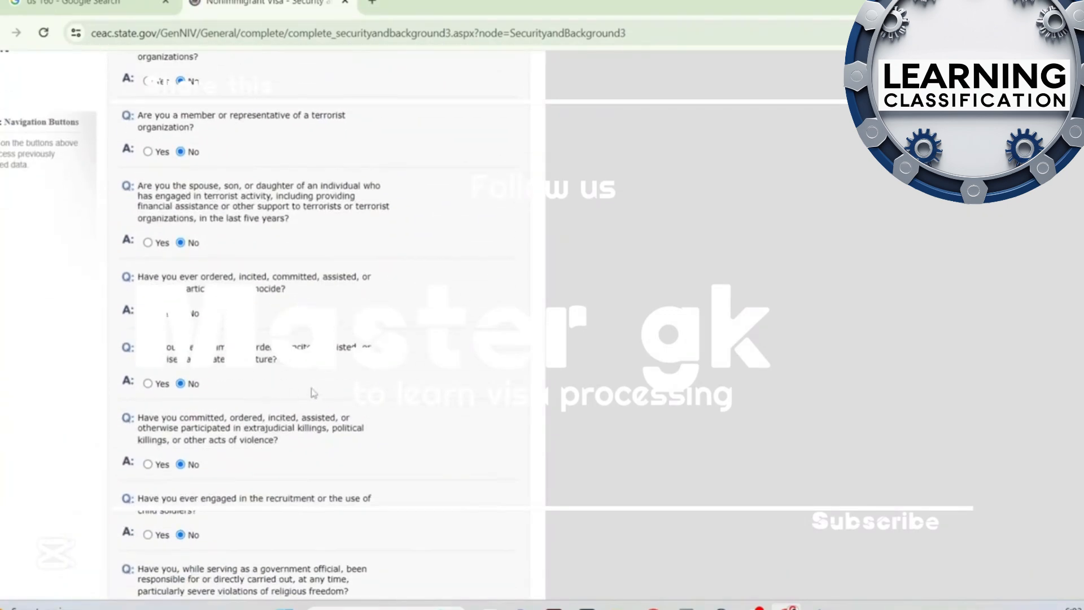
scroll(314, 392, down, 4)
scroll(376, 462, down, 2)
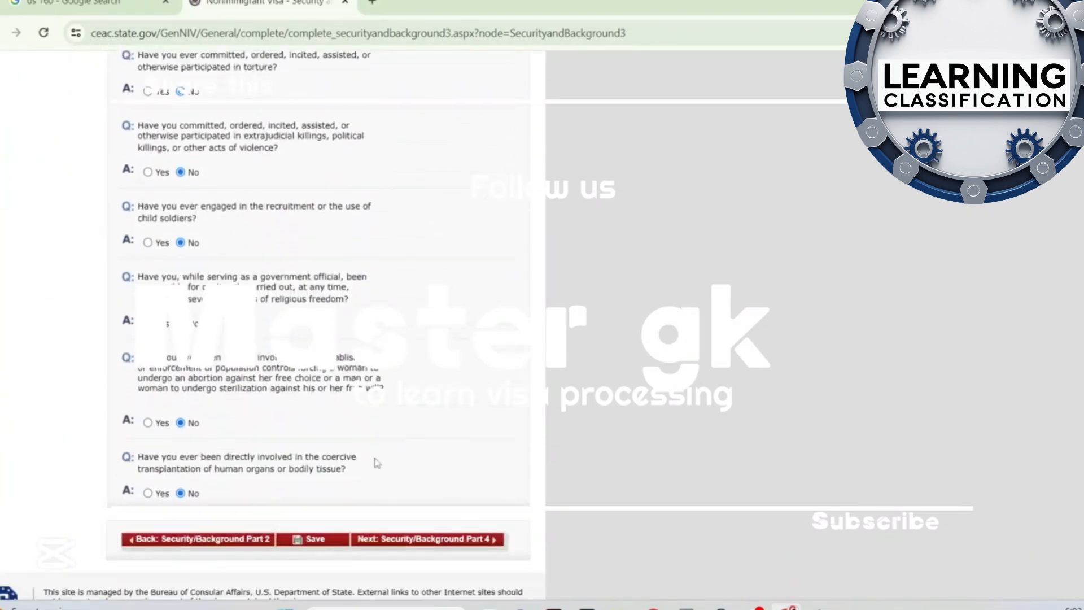
scroll(377, 463, down, 1)
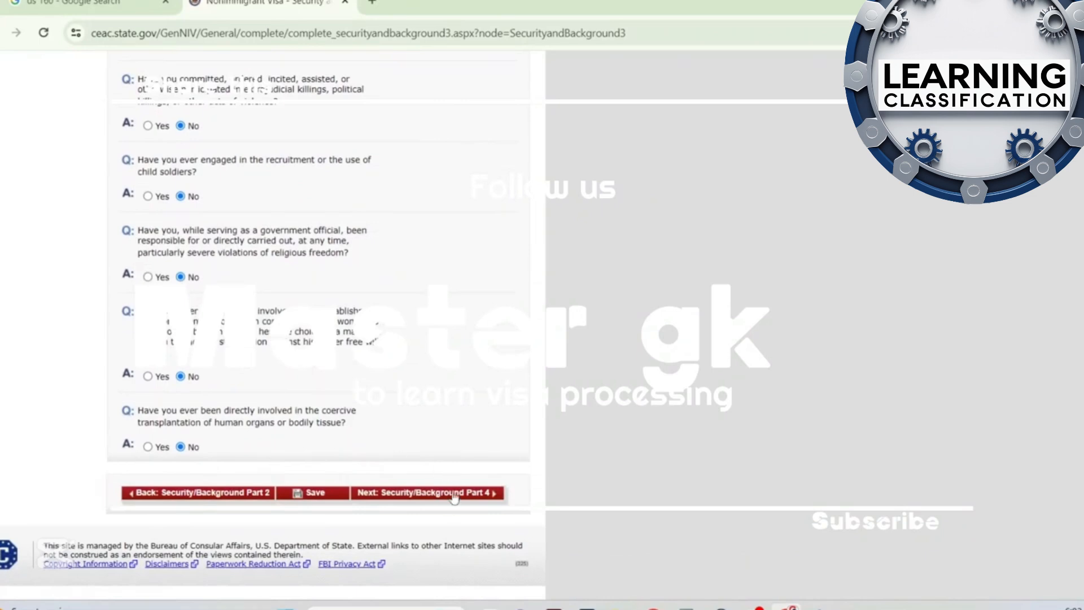
click(454, 494)
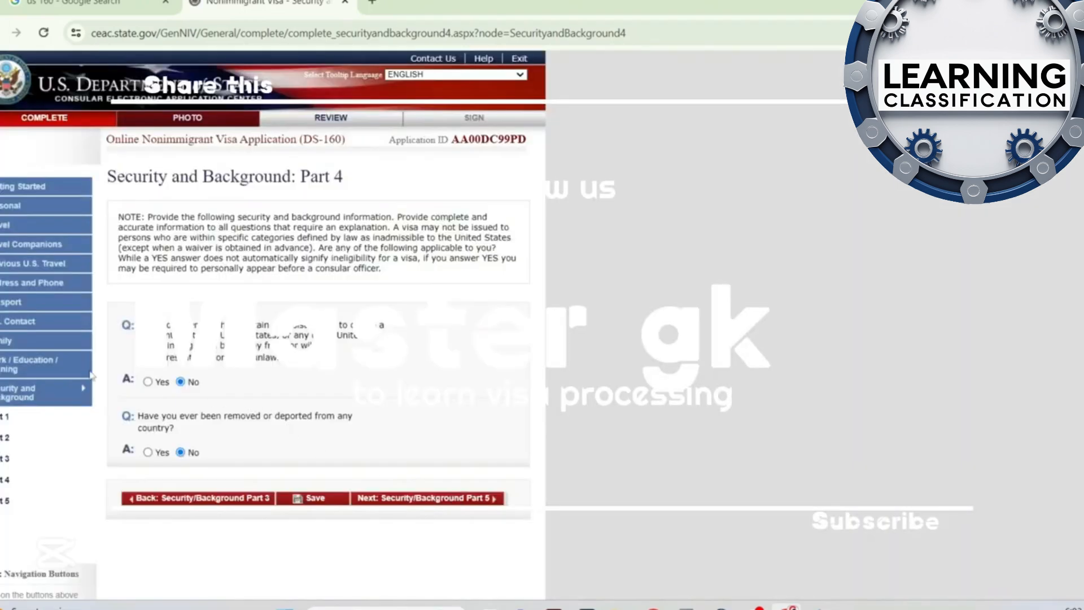
Review the immigration-fraud and deportation answers in Part 4 and the custody, voting and citizenship answers in Part 5, and proceed to PHOTO
scroll(265, 387, down, 1)
scroll(281, 391, down, 1)
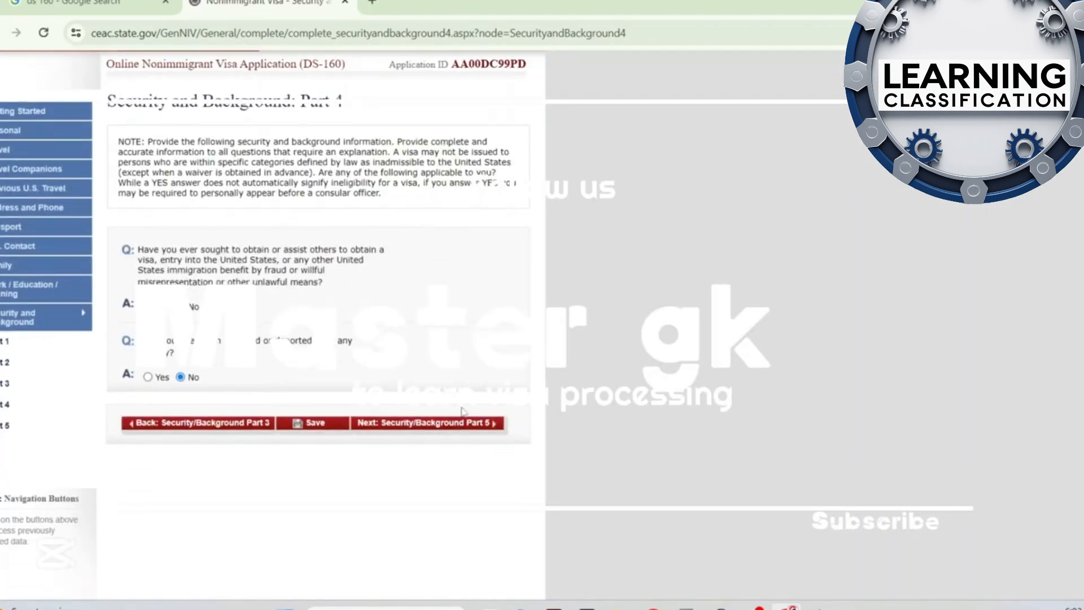
click(460, 426)
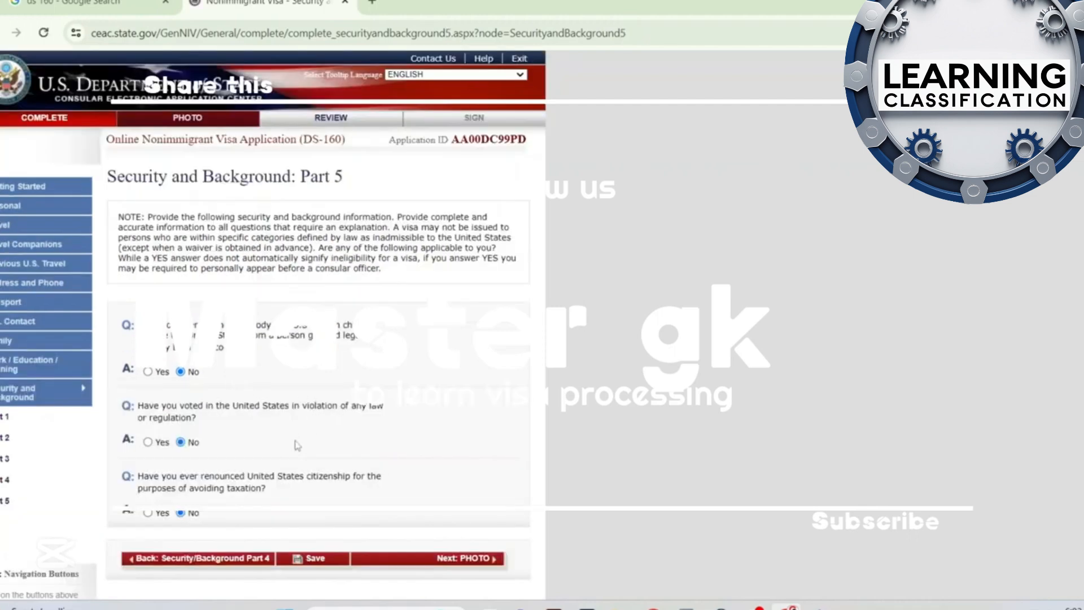
scroll(296, 448, down, 2)
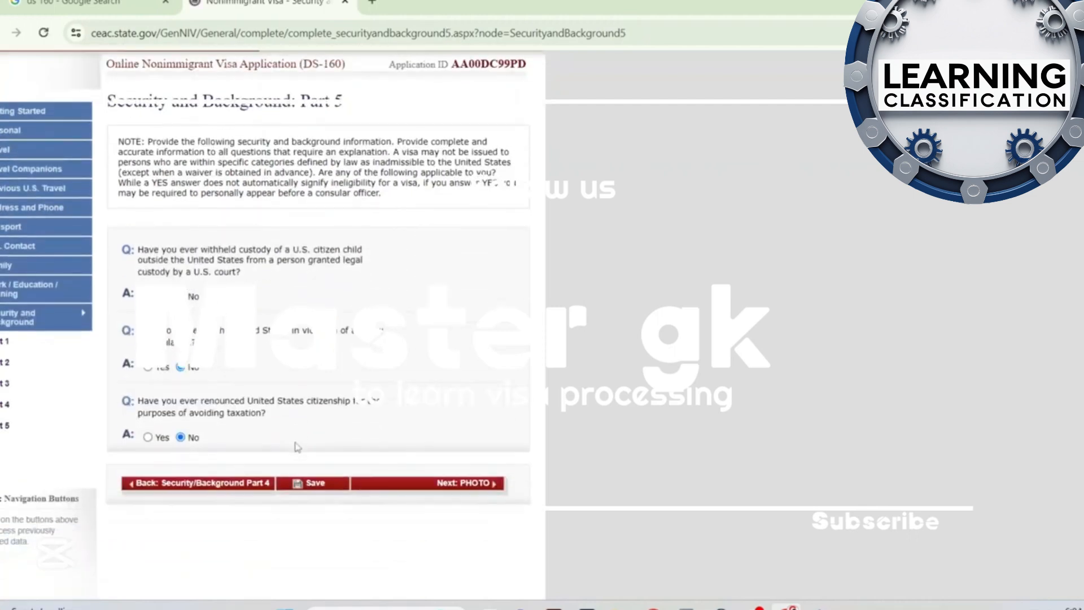
click(492, 485)
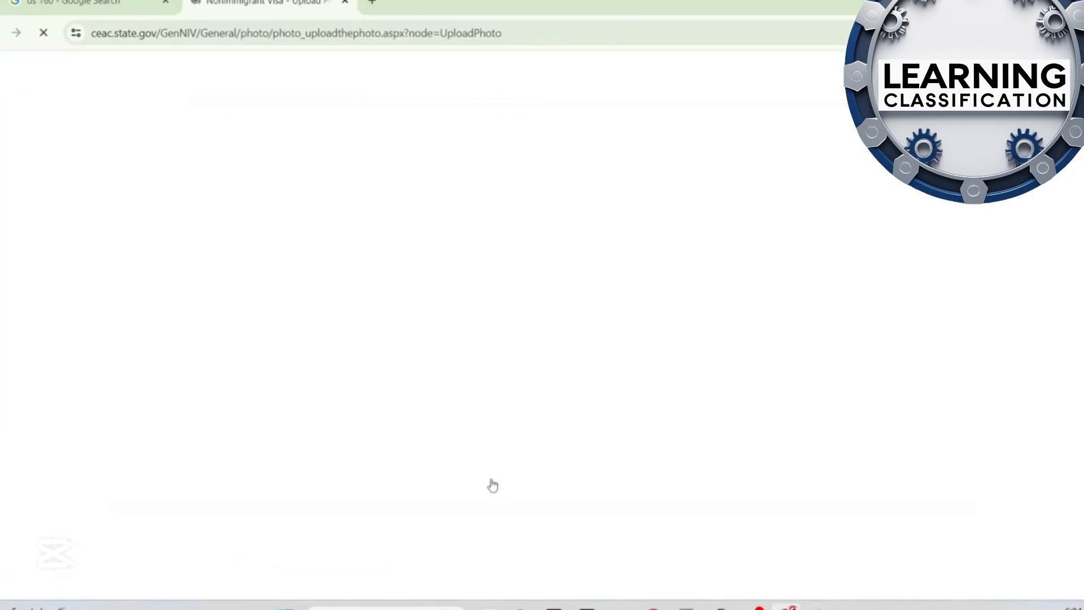
Upload the applicant's 74.1 KB JPG portrait for the visa photo and review the Photo Quality Standards Result
scroll(492, 485, down, 3)
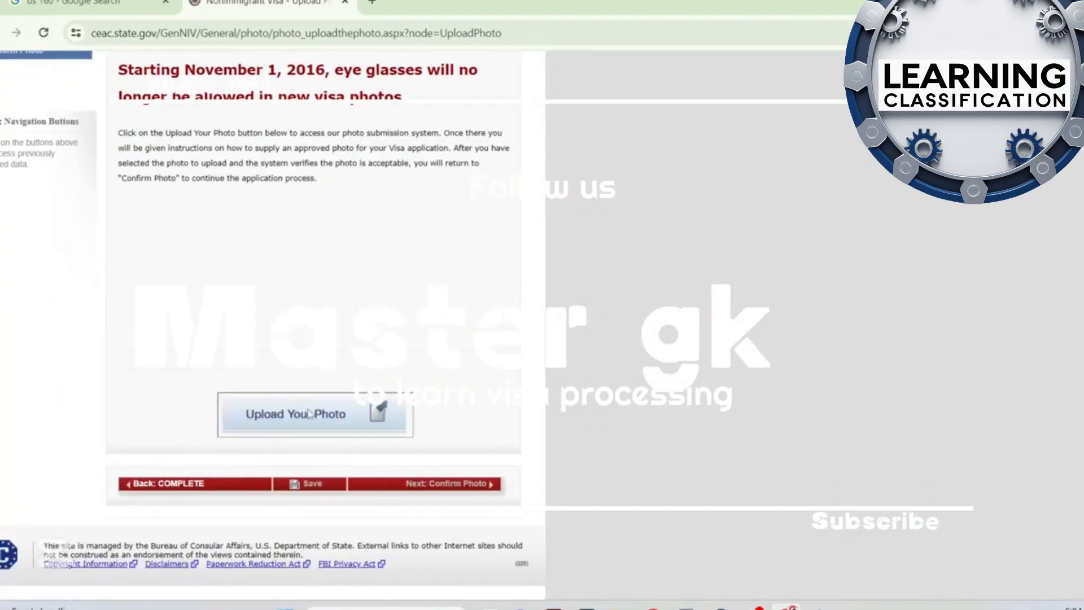
click(308, 418)
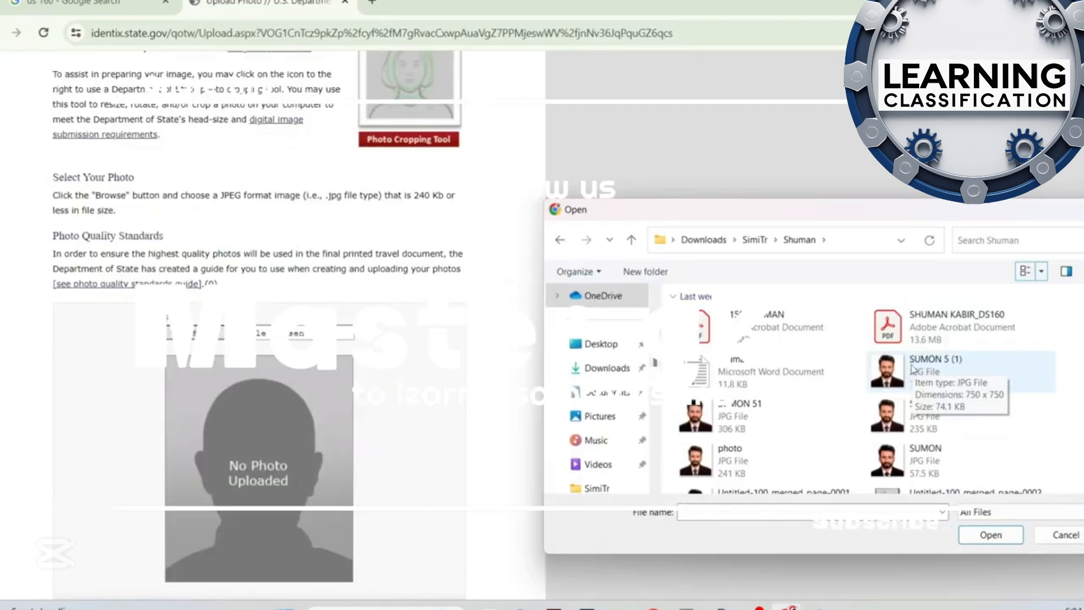
click(917, 373)
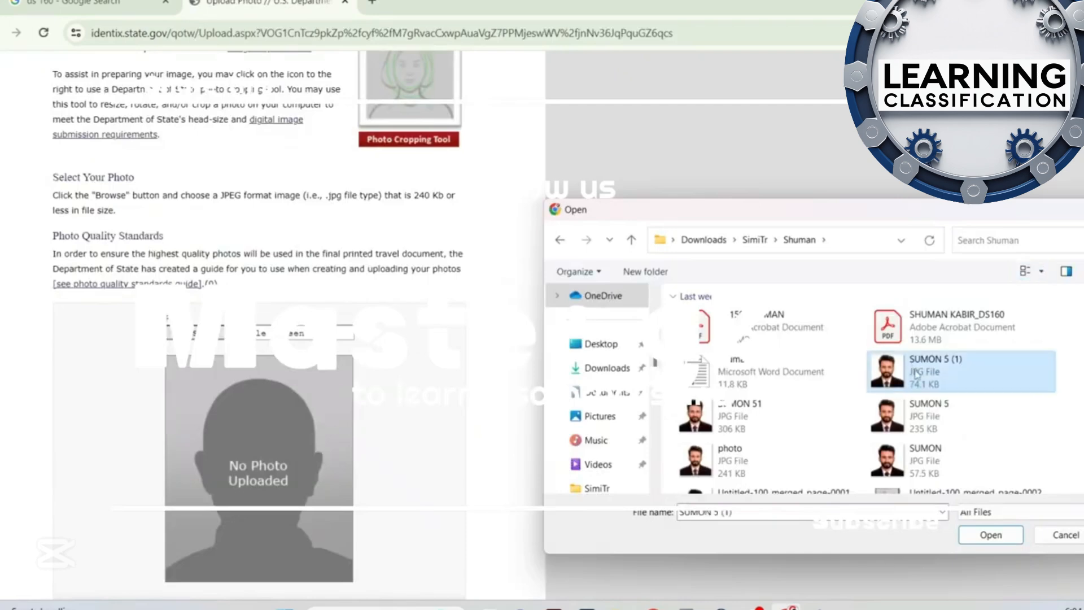
click(992, 537)
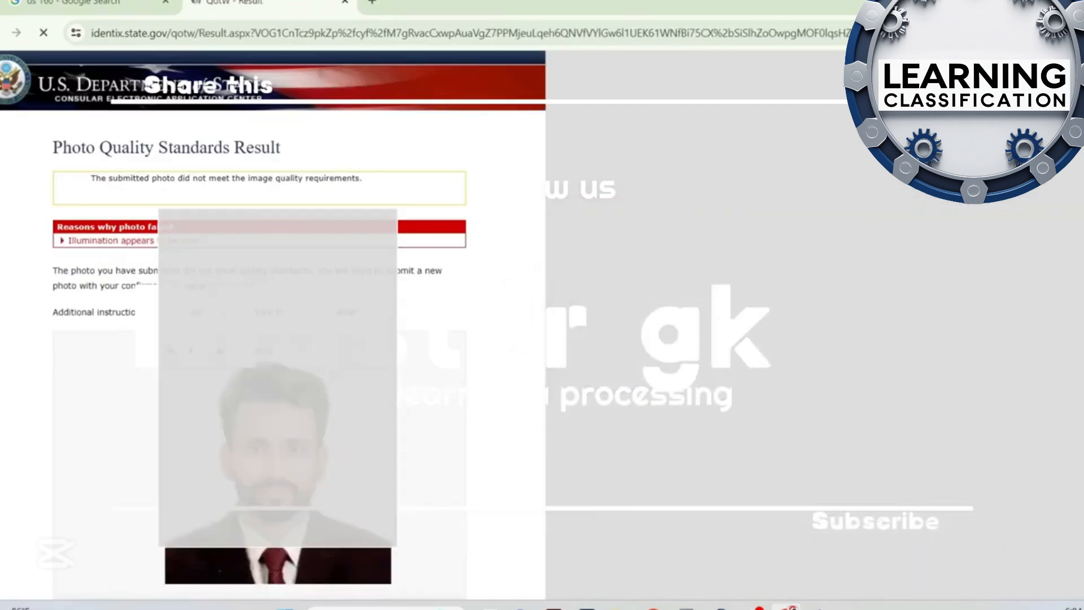
scroll(273, 325, down, 2)
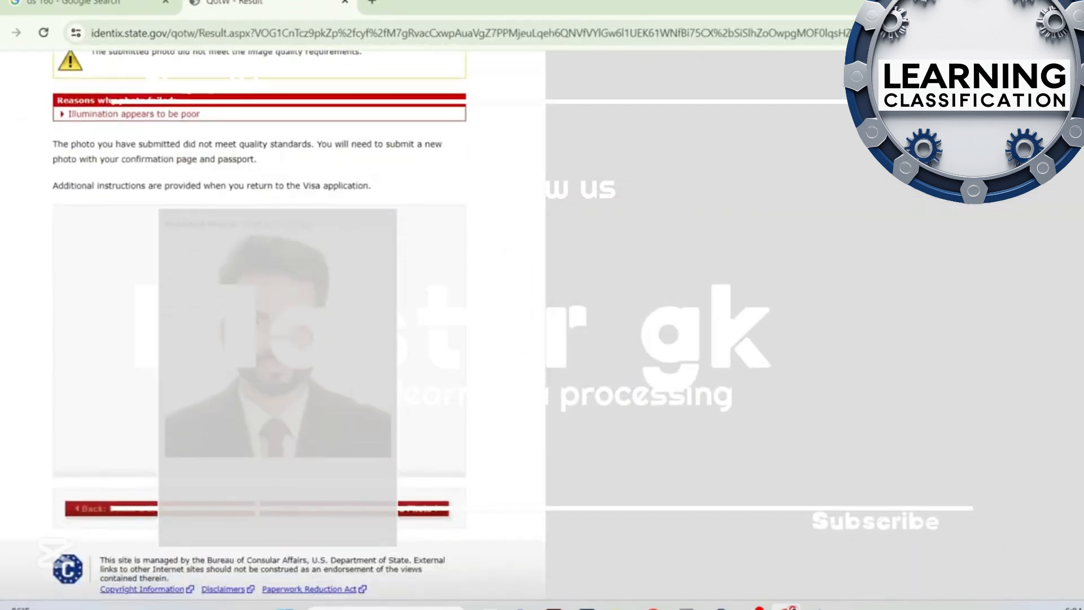